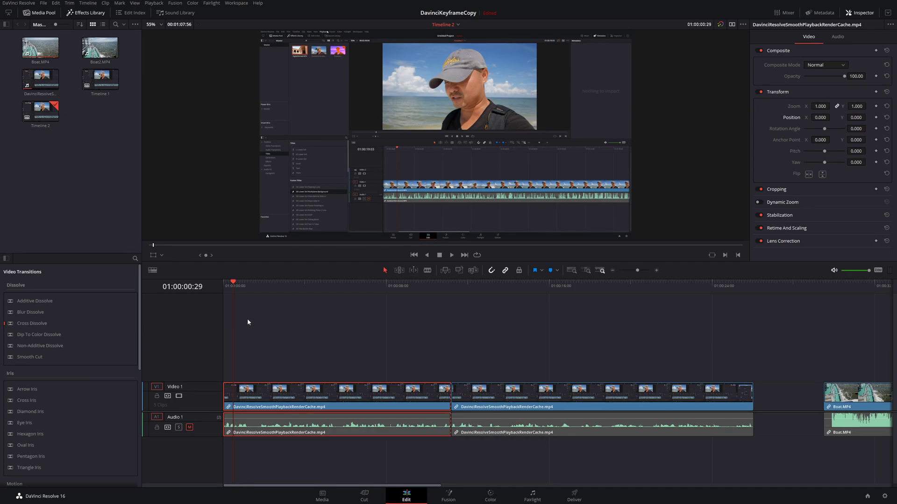
# Zoom the first clip to 1.400 at position -16, -107 and play it back.
pyautogui.press('space')
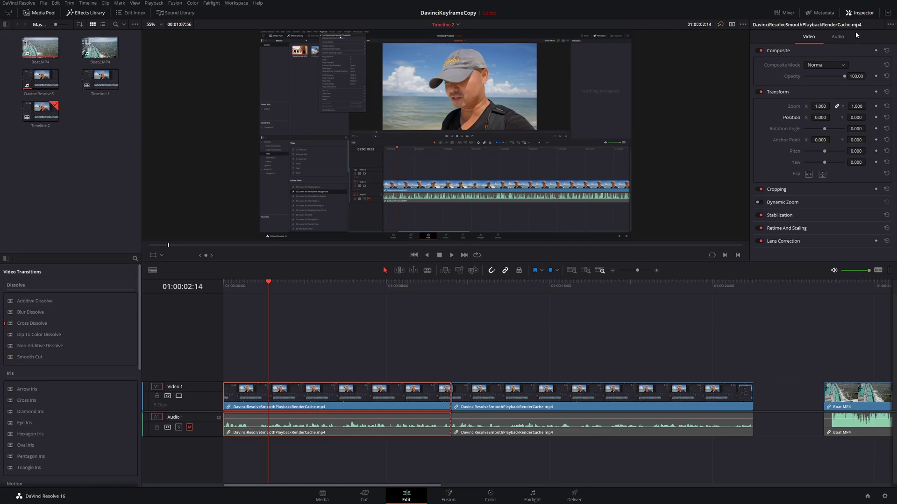
pyautogui.moveTo(820, 106); pyautogui.dragTo(856, 118)
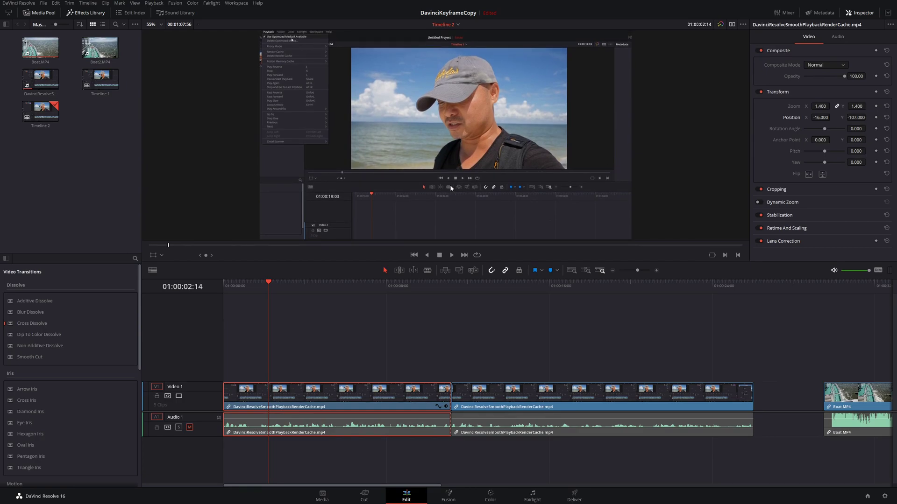
pyautogui.press('space')
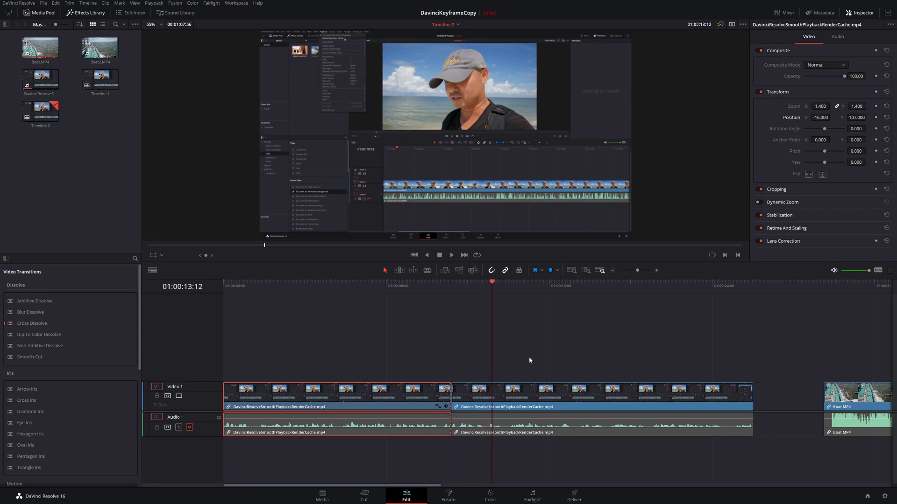
pyautogui.click(541, 395)
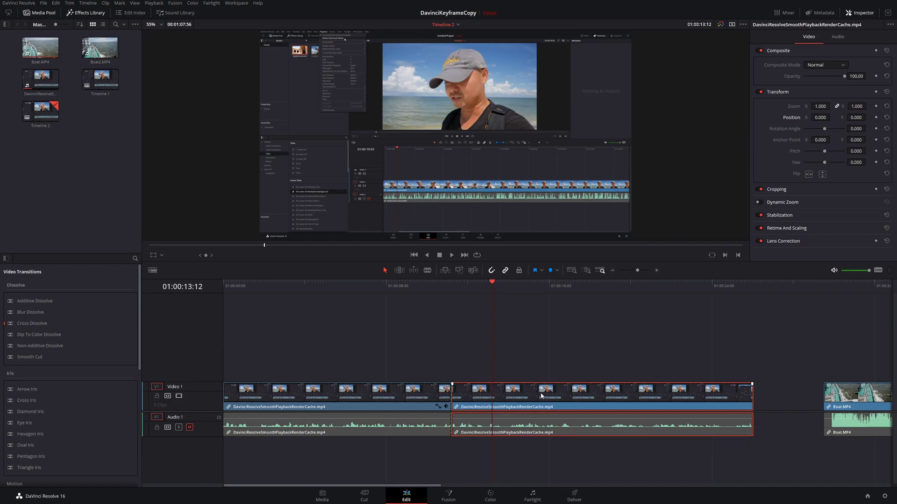
pyautogui.click(414, 404)
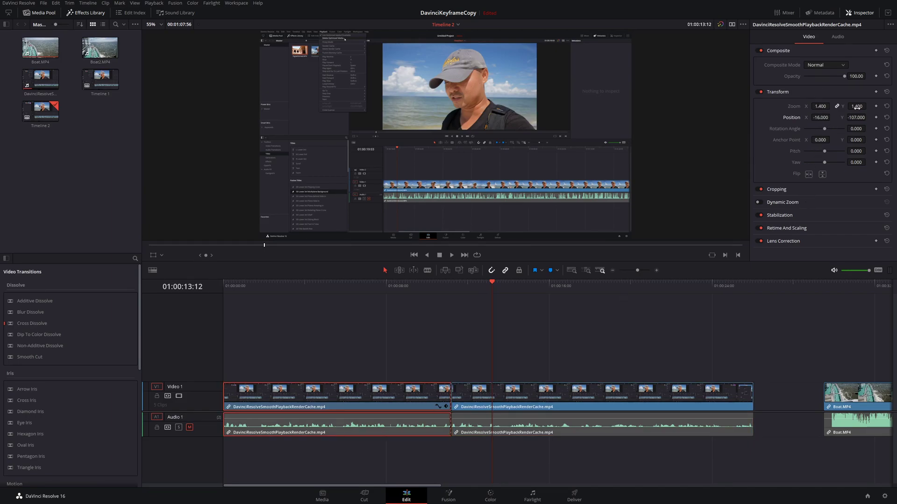
pyautogui.click(542, 400)
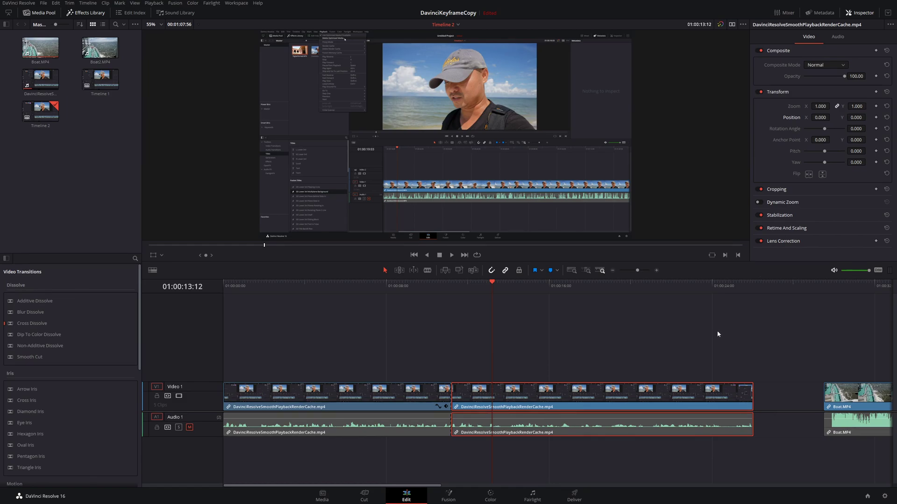
pyautogui.click(340, 286)
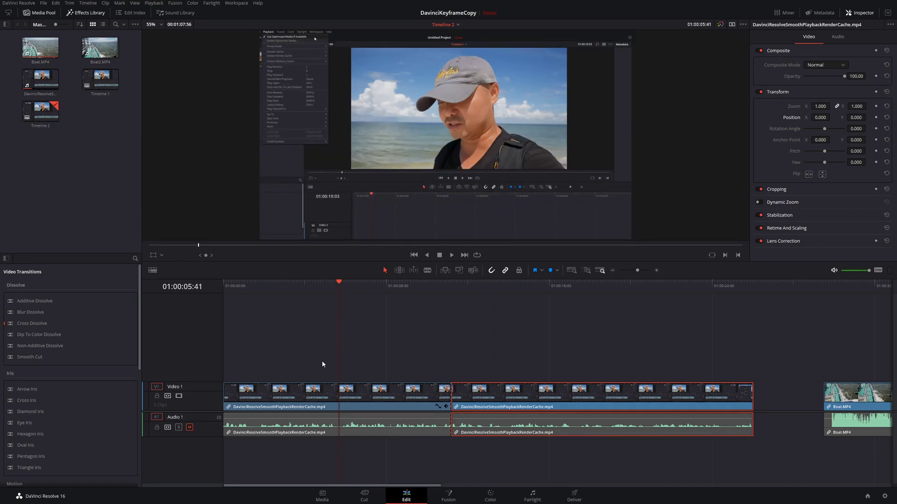
pyautogui.click(312, 397)
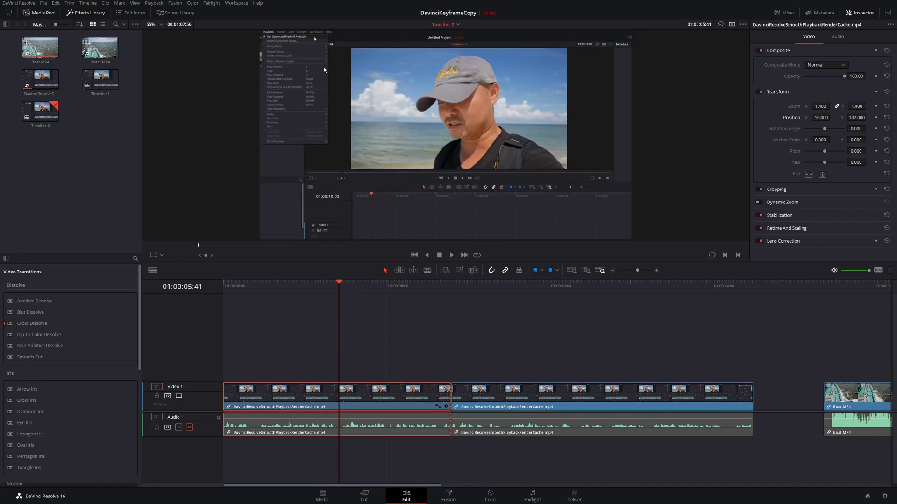
# Copy the first clip and paste its video attributes (1.4 zoom, -16/-107 position) onto the second clip.
pyautogui.rightClick(364, 400)
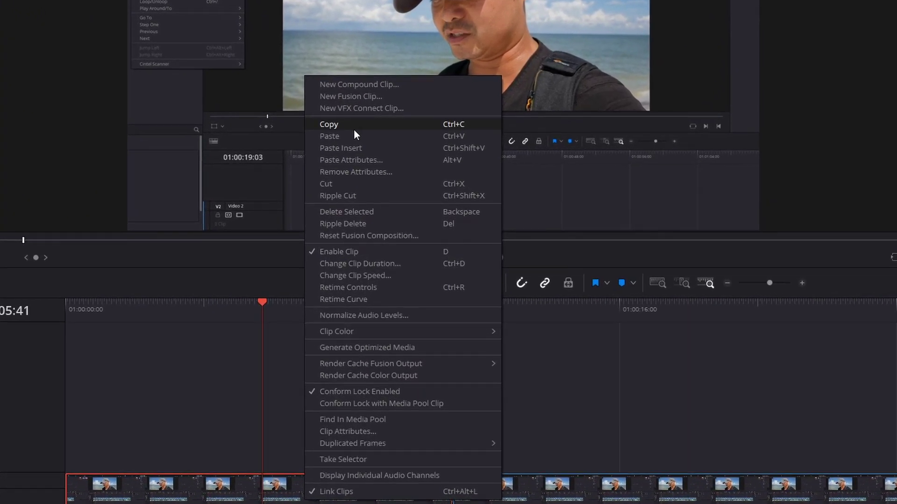
pyautogui.click(346, 128)
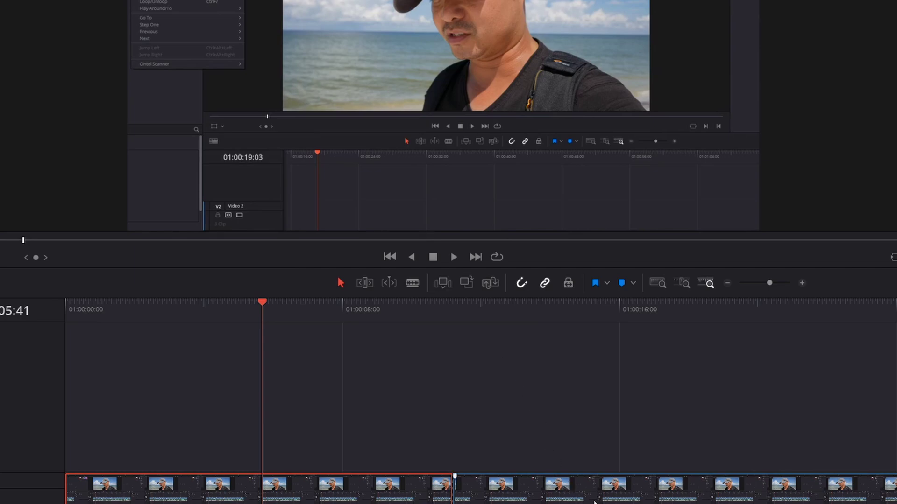
pyautogui.click(620, 499)
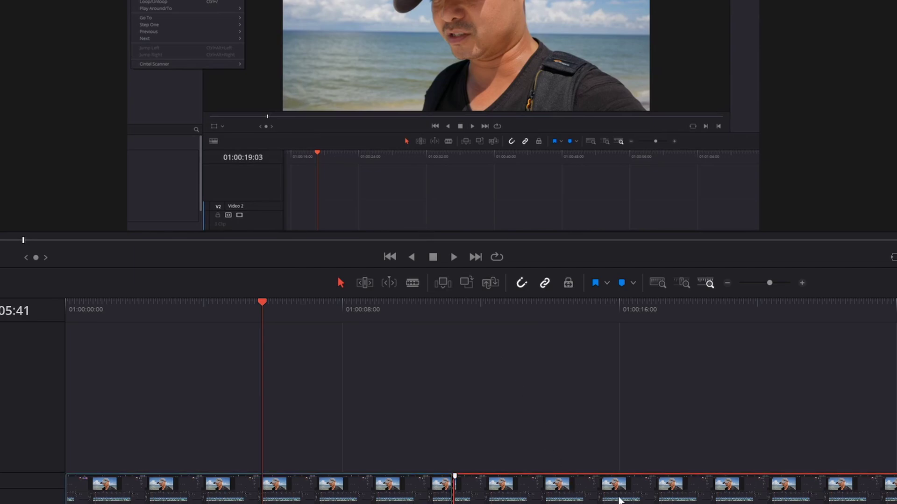
pyautogui.click(593, 305)
pyautogui.rightClick(635, 488)
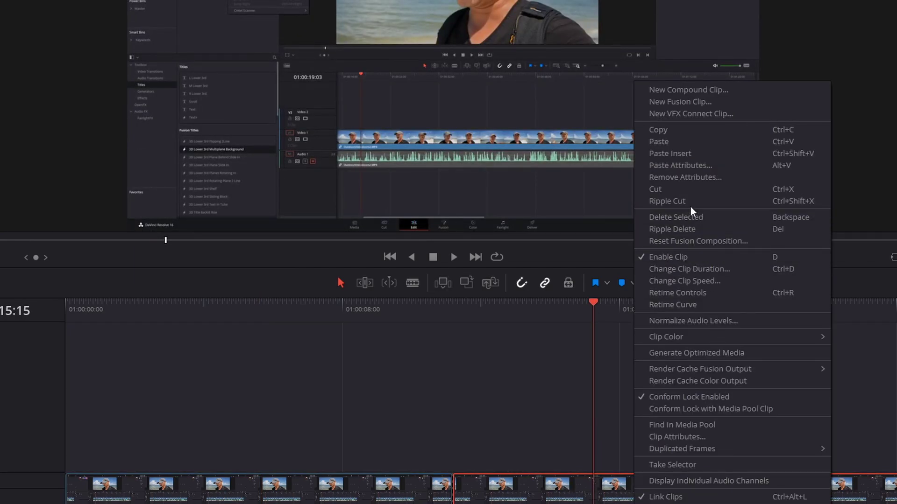
pyautogui.click(690, 166)
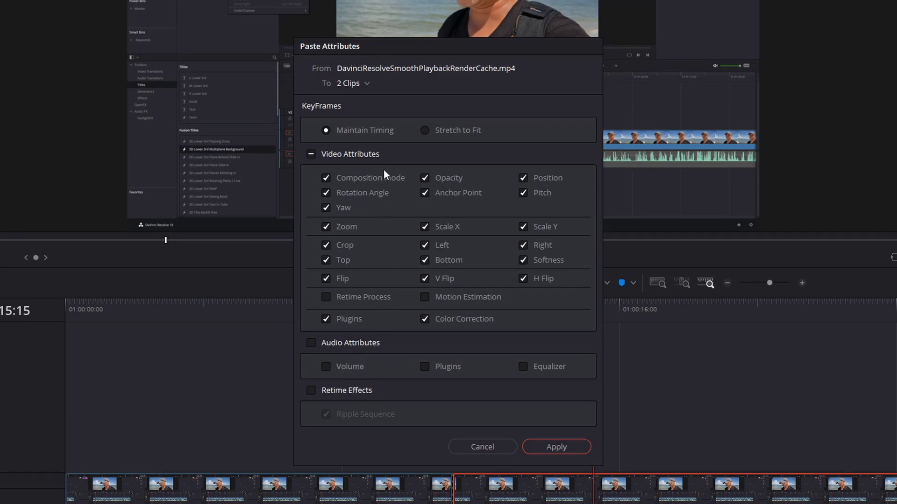
pyautogui.click(545, 448)
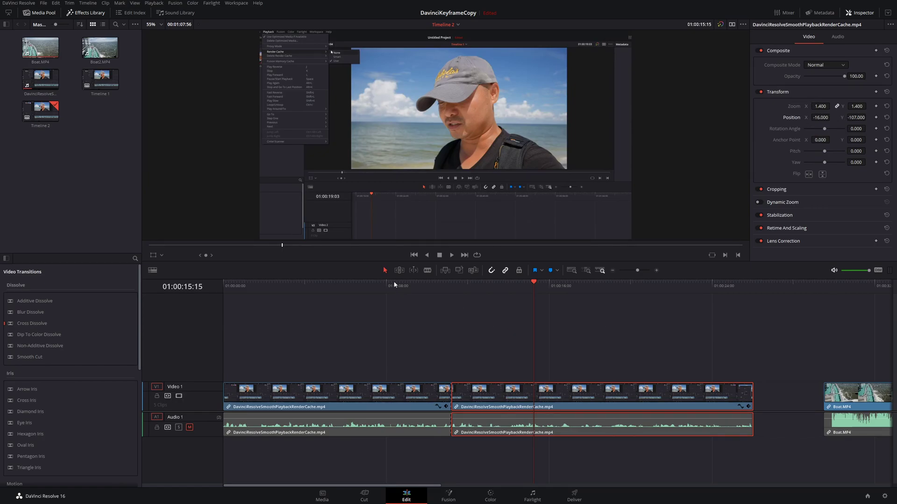
pyautogui.click(392, 284)
pyautogui.click(414, 392)
pyautogui.press('space')
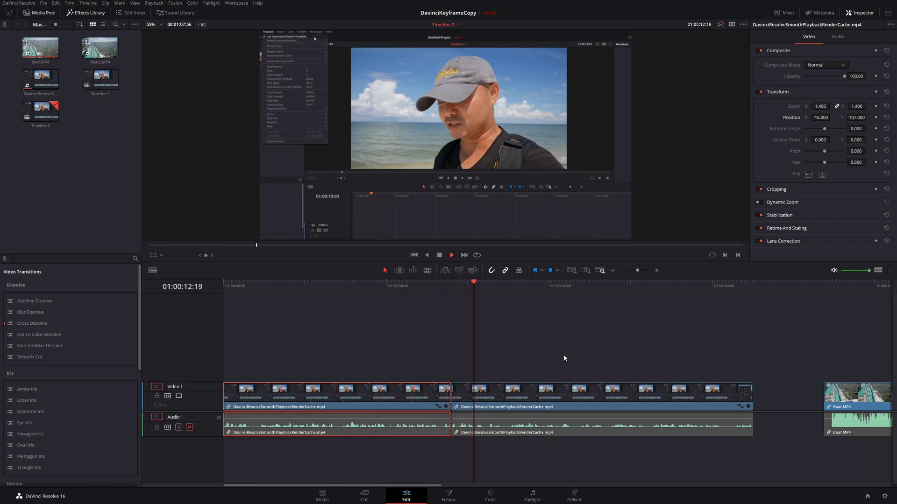
pyautogui.press('space')
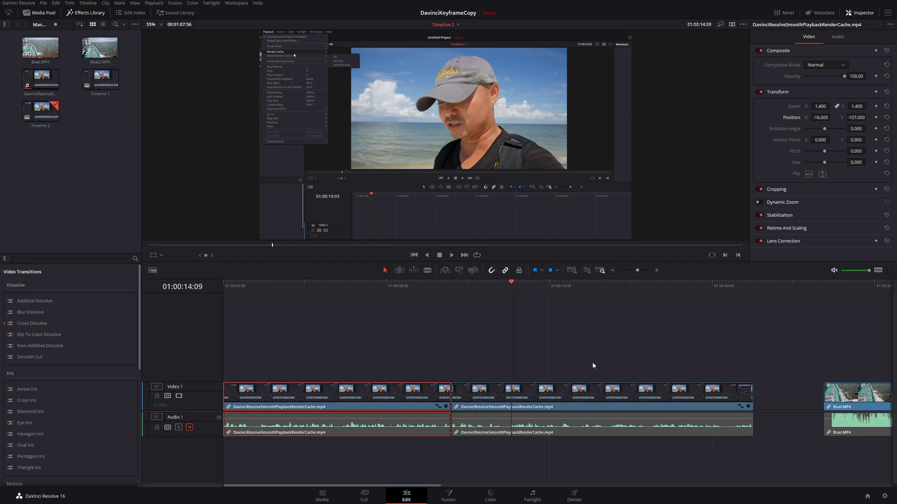
pyautogui.click(563, 394)
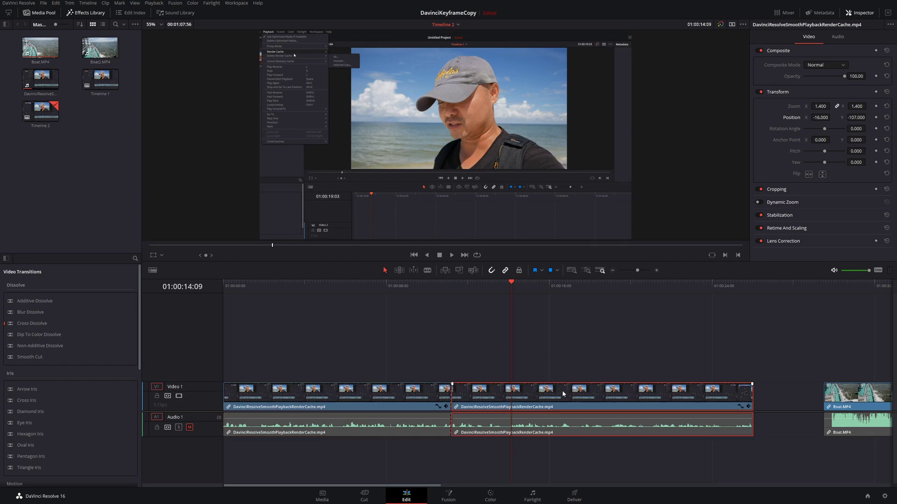
pyautogui.click(846, 403)
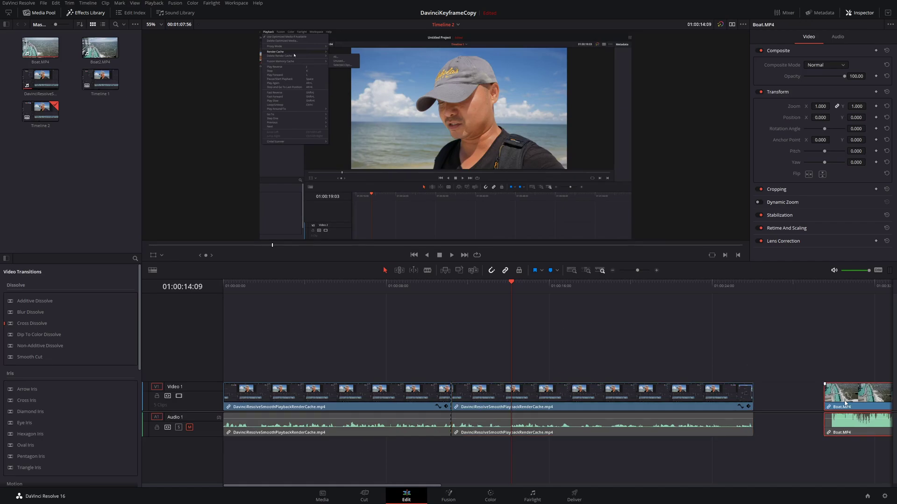
pyautogui.click(612, 399)
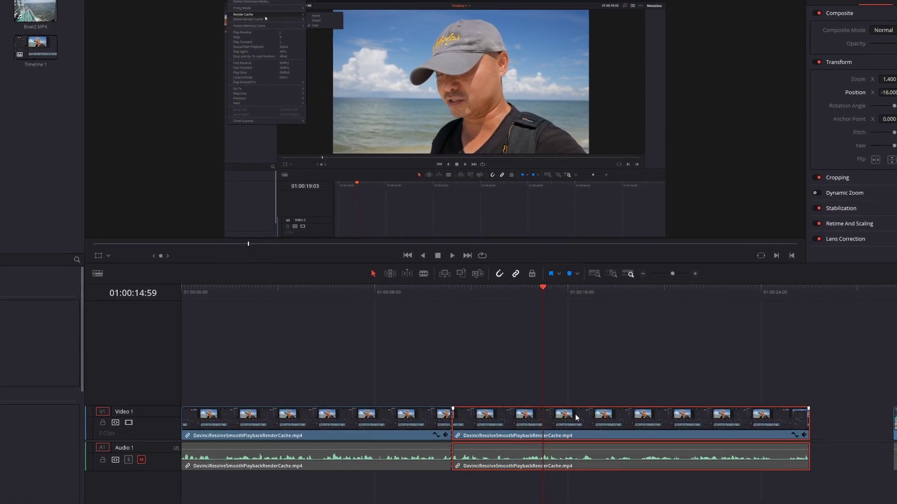
# Remove the pasted video attributes from the second clip.
pyautogui.rightClick(590, 432)
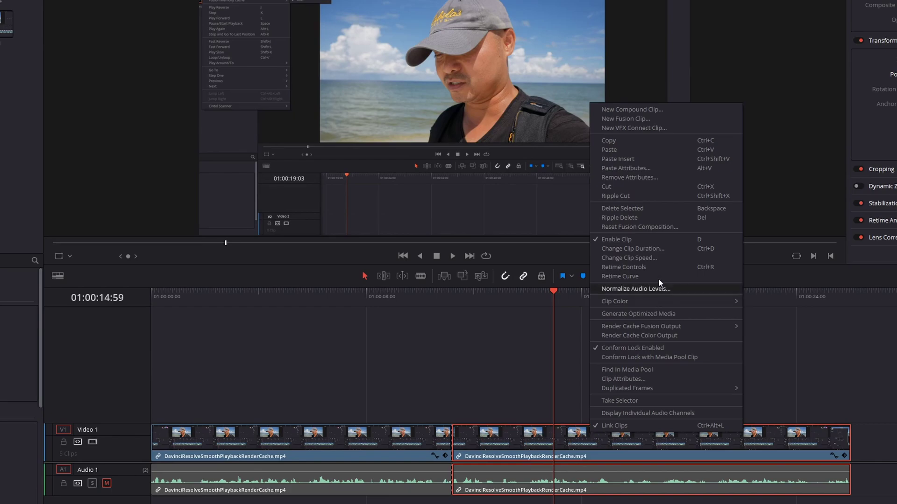
pyautogui.click(643, 181)
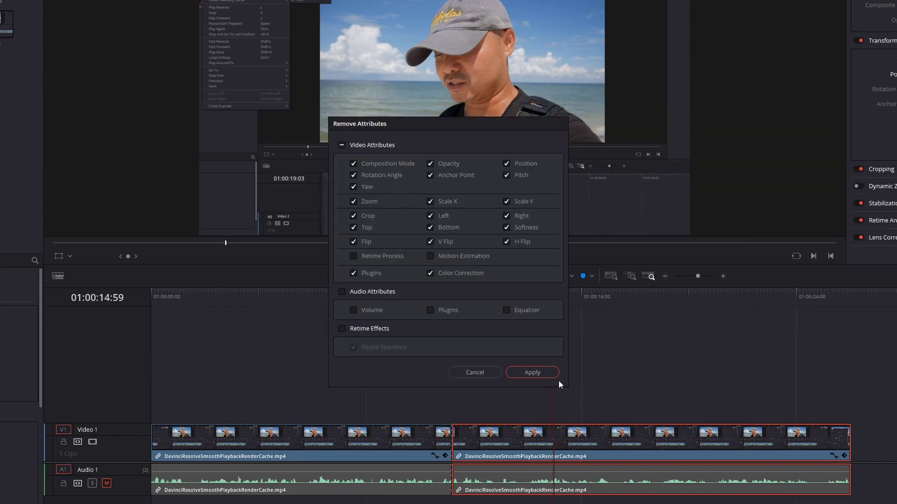
pyautogui.click(545, 374)
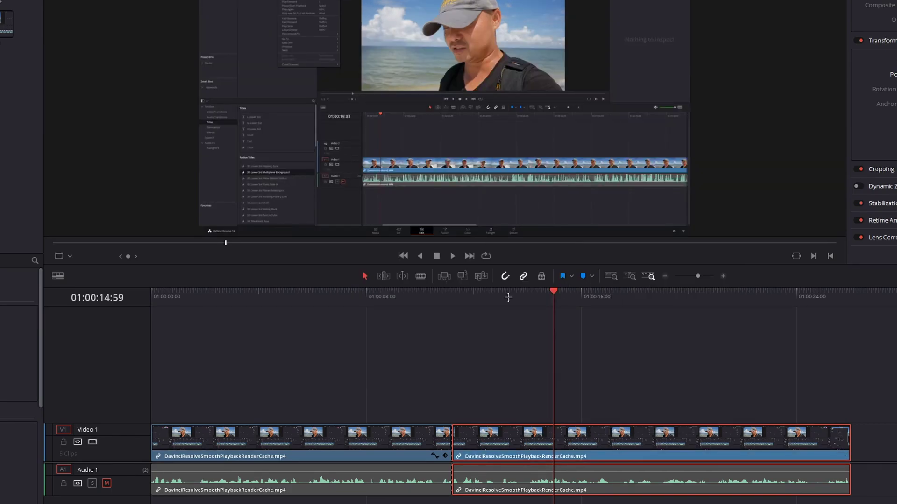
# Remove the first clip's zoom and position attributes, returning it to 1.000 zoom and 0, 0.
pyautogui.click(259, 294)
pyautogui.click(284, 443)
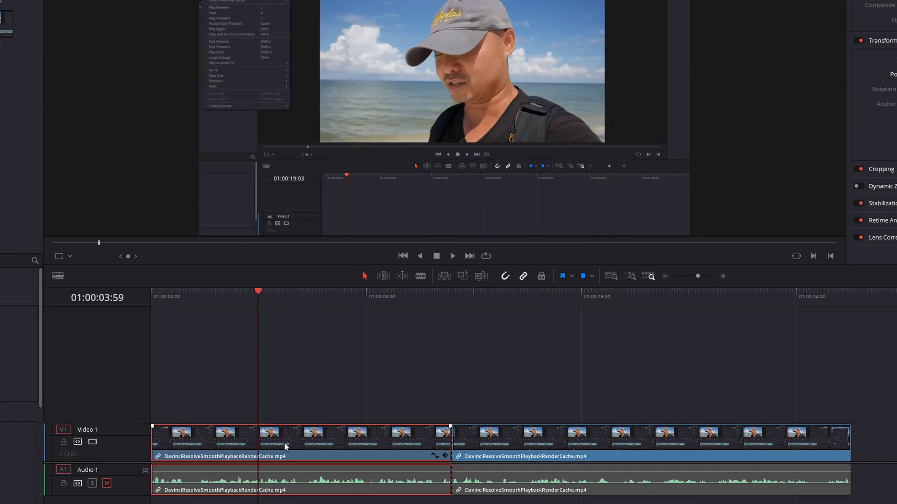
pyautogui.rightClick(284, 442)
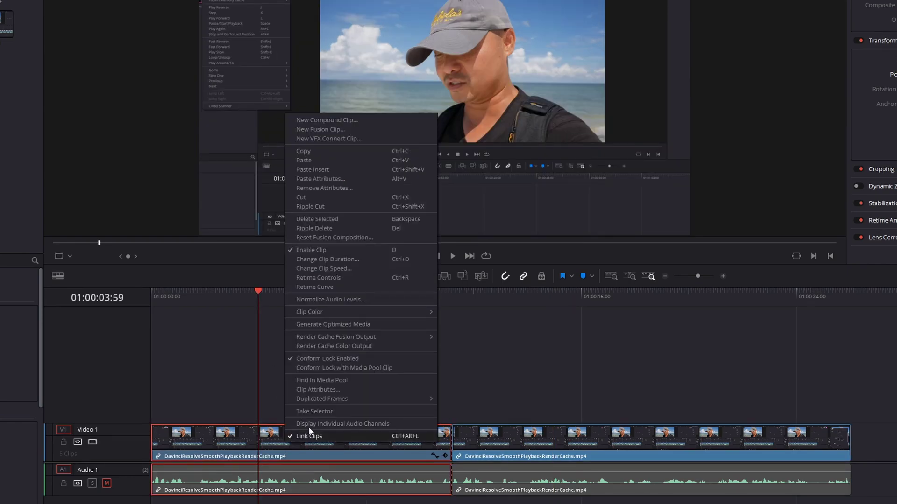
pyautogui.click(322, 188)
pyautogui.click(527, 373)
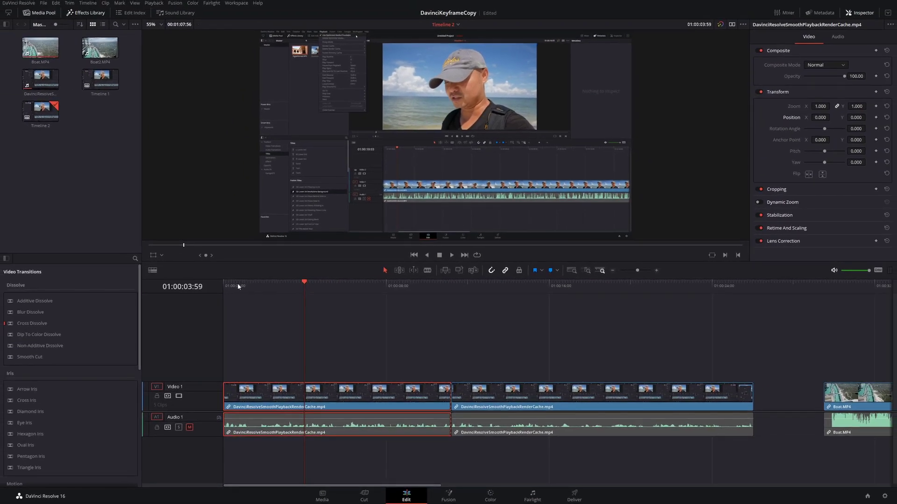
pyautogui.click(236, 282)
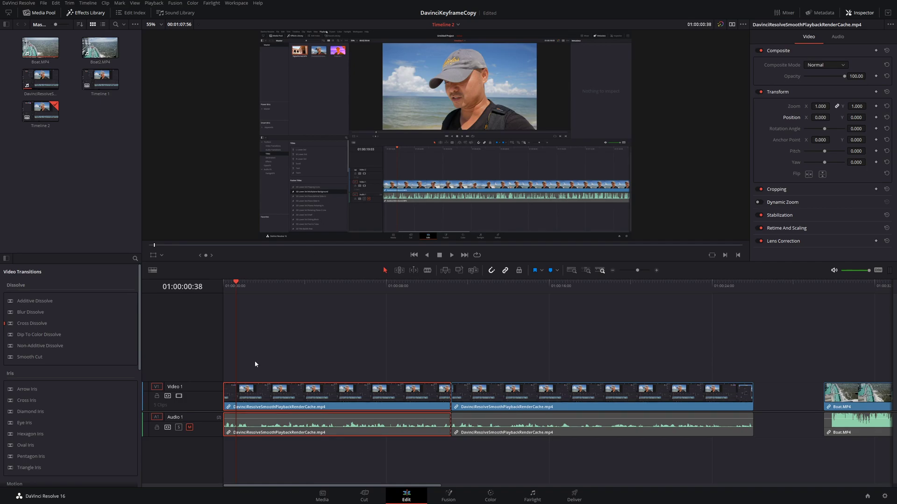
# Add a transform keyframe on the first clip, then set zoom 1.470 and position 17, -124.
pyautogui.click(875, 92)
pyautogui.press('space')
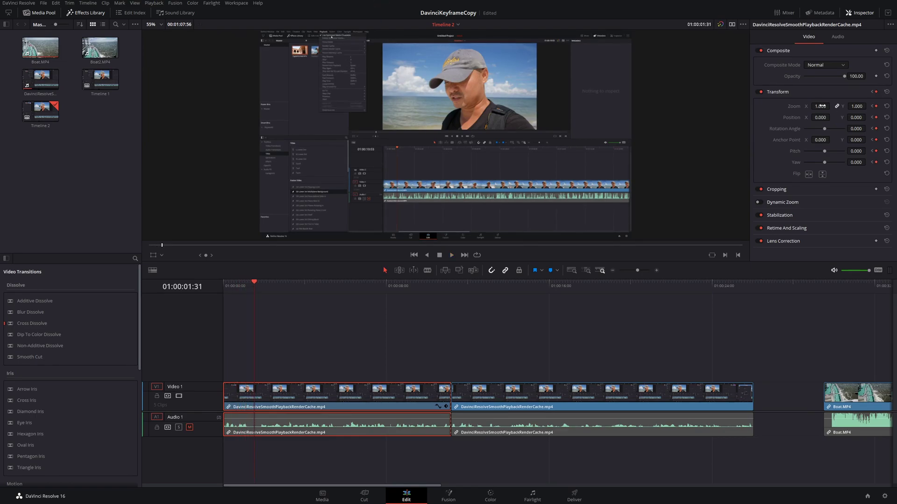
pyautogui.moveTo(820, 106); pyautogui.dragTo(831, 105)
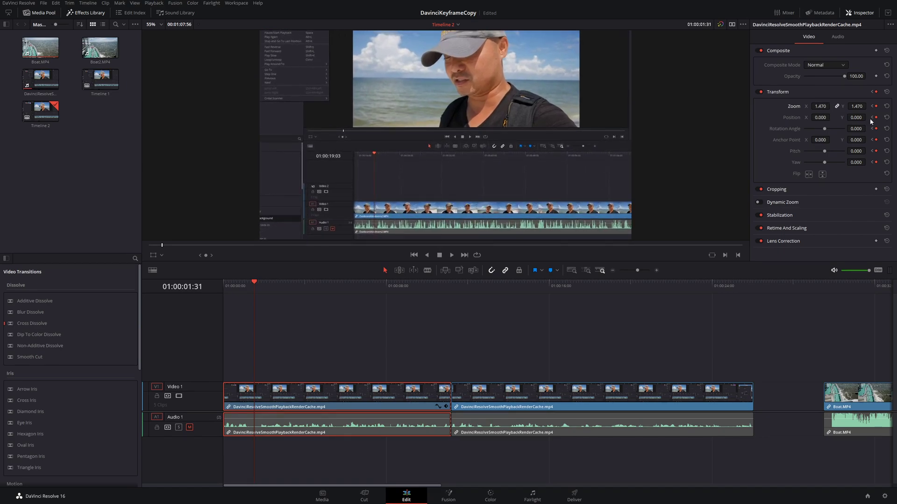
pyautogui.moveTo(857, 117); pyautogui.dragTo(831, 117)
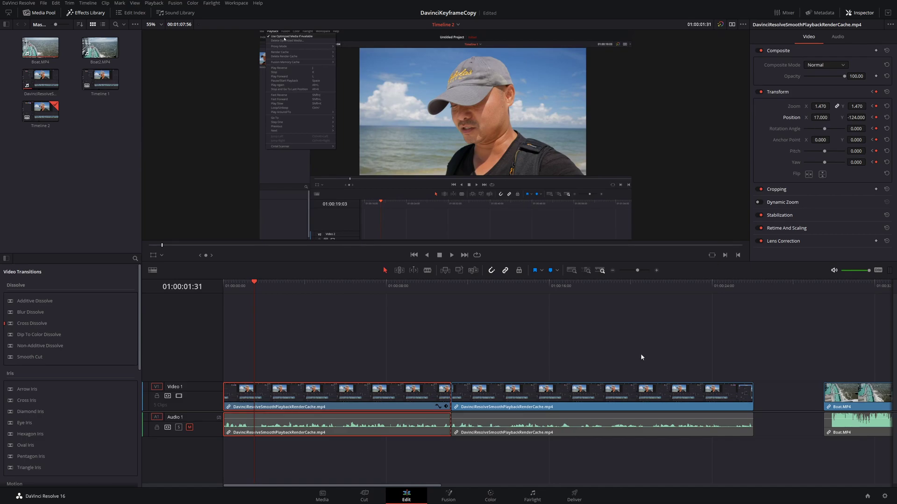
# Add transform keyframes from 01:00:08:30 that reset zoom to 1.000 and position to centre, then preview.
pyautogui.click(447, 408)
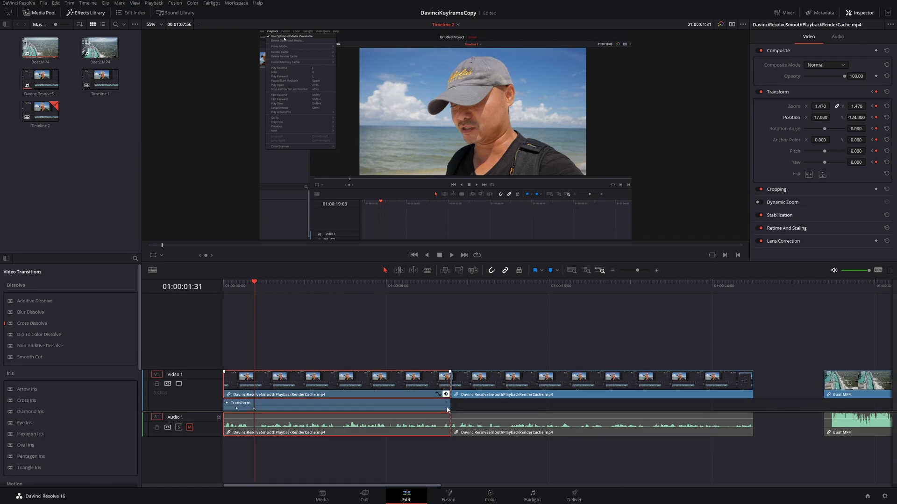
pyautogui.click(438, 394)
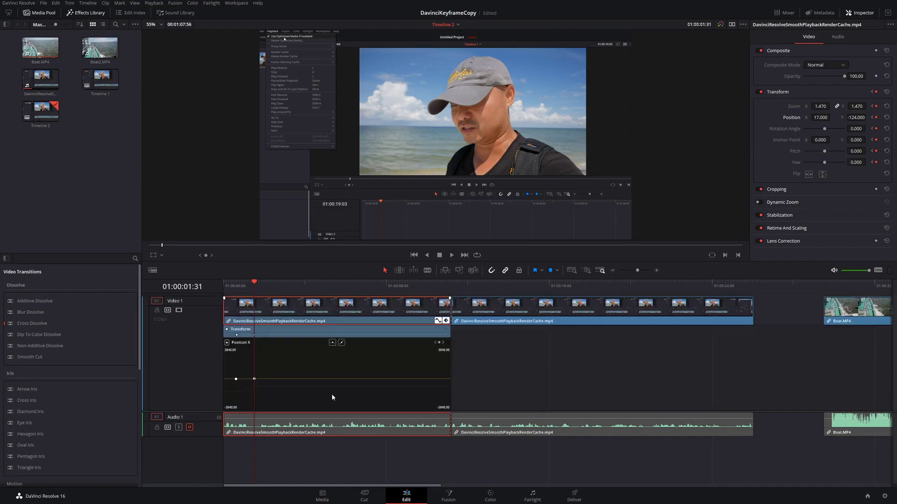
pyautogui.moveTo(236, 379)
pyautogui.click(396, 286)
pyautogui.click(878, 92)
pyautogui.press('space')
pyautogui.click(876, 93)
pyautogui.doubleClick(796, 107)
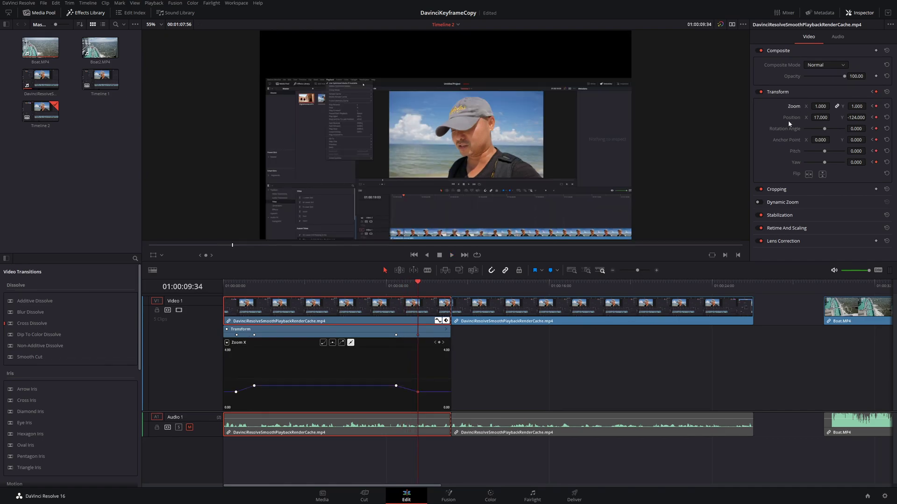
pyautogui.doubleClick(789, 118)
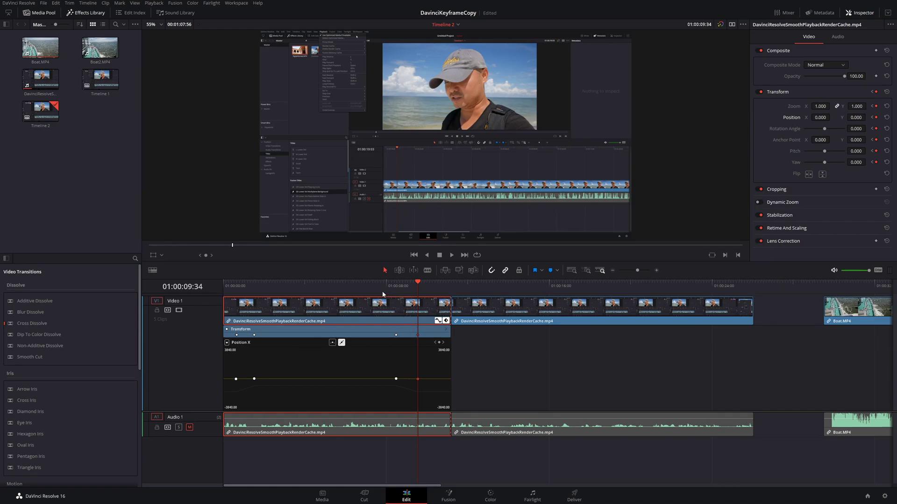
pyautogui.moveTo(242, 285); pyautogui.dragTo(224, 284)
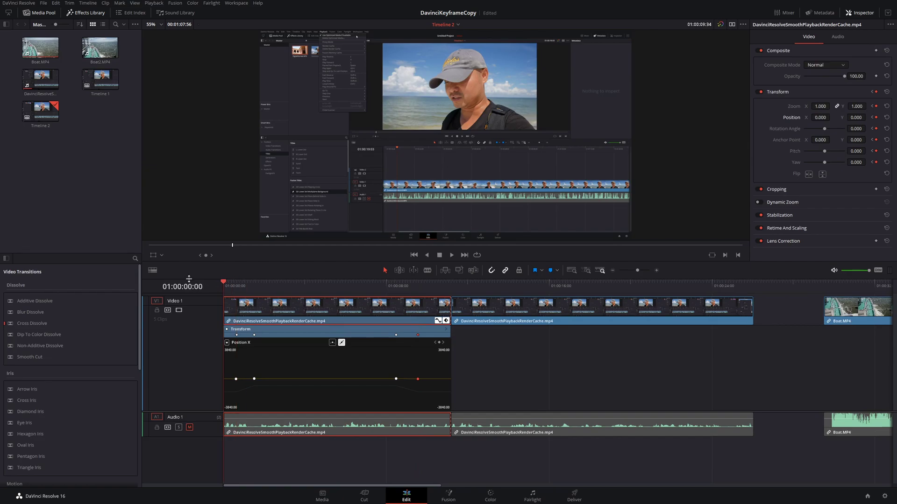
pyautogui.press('space')
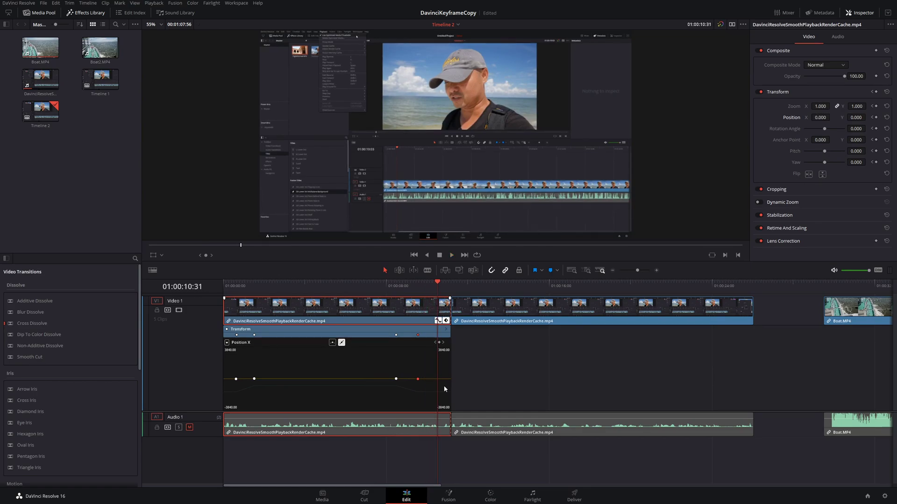
# Copy the first clip and select the second clip.
pyautogui.rightClick(360, 314)
pyautogui.click(315, 313)
pyautogui.rightClick(335, 305)
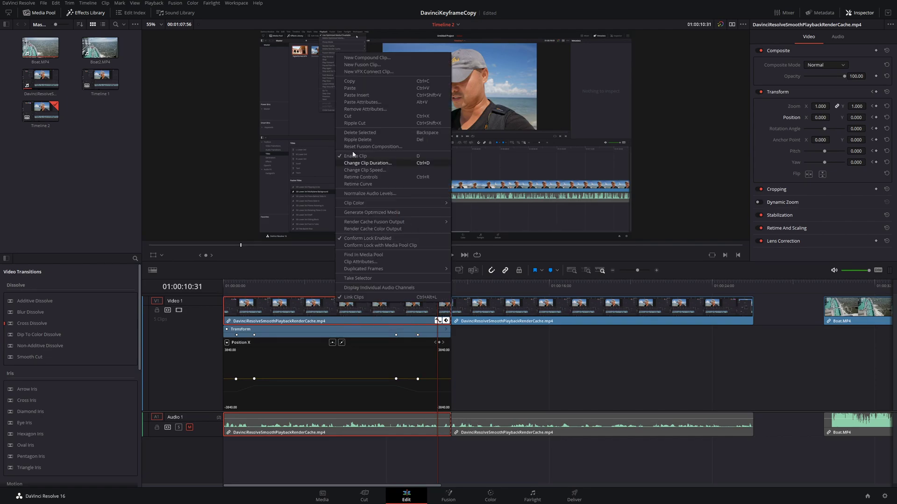
pyautogui.press('Escape')
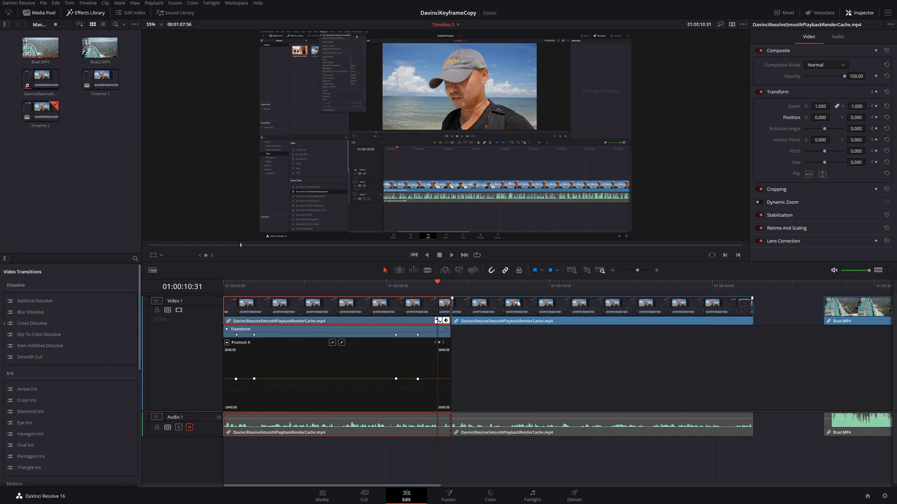
pyautogui.click(518, 304)
pyautogui.click(498, 282)
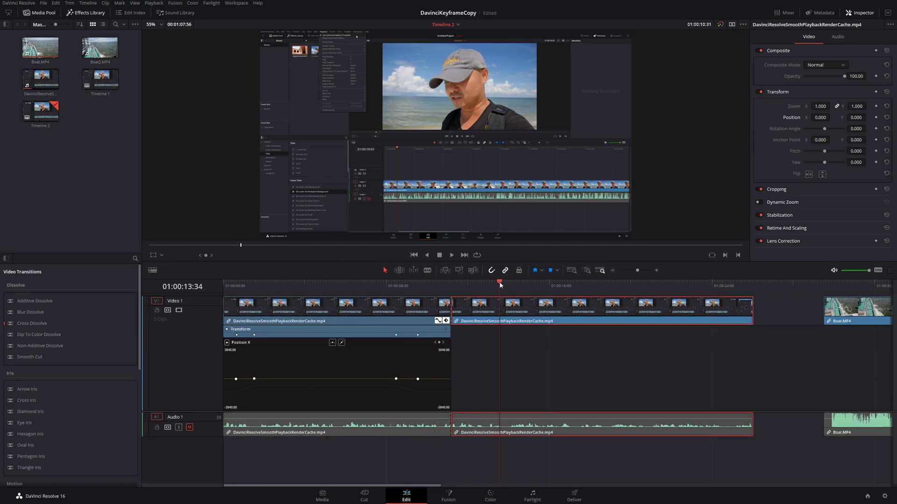
# Paste the first clip's attributes onto the second clip with Maintain Timing.
pyautogui.rightClick(522, 310)
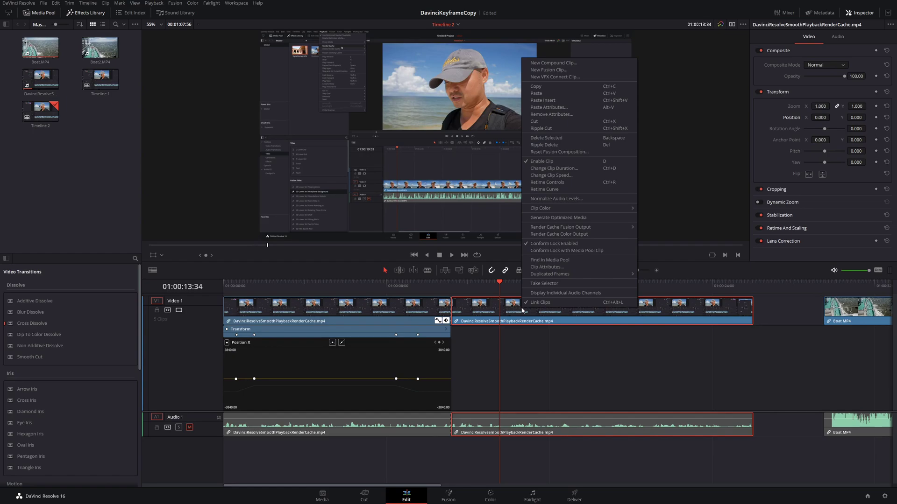
pyautogui.click(558, 107)
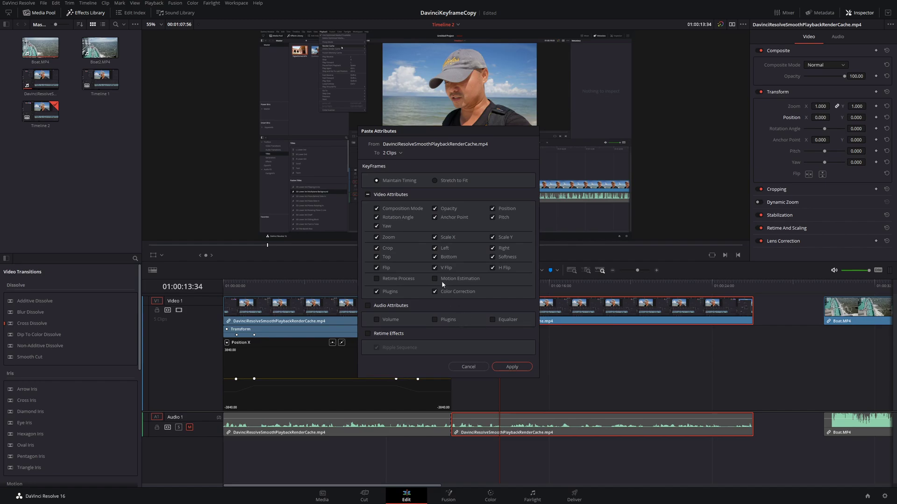
pyautogui.click(512, 367)
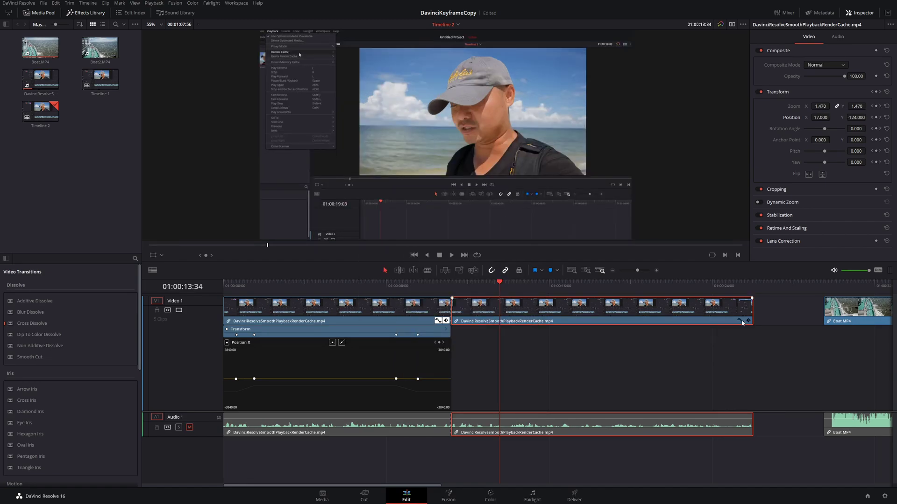
# Show the second clip's Position X curve and keyframes, then play its animation.
pyautogui.click(739, 321)
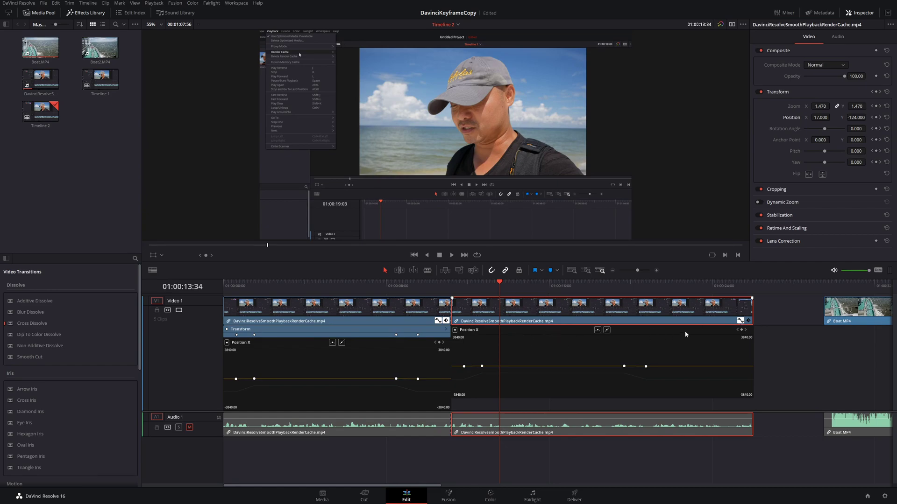
pyautogui.click(747, 321)
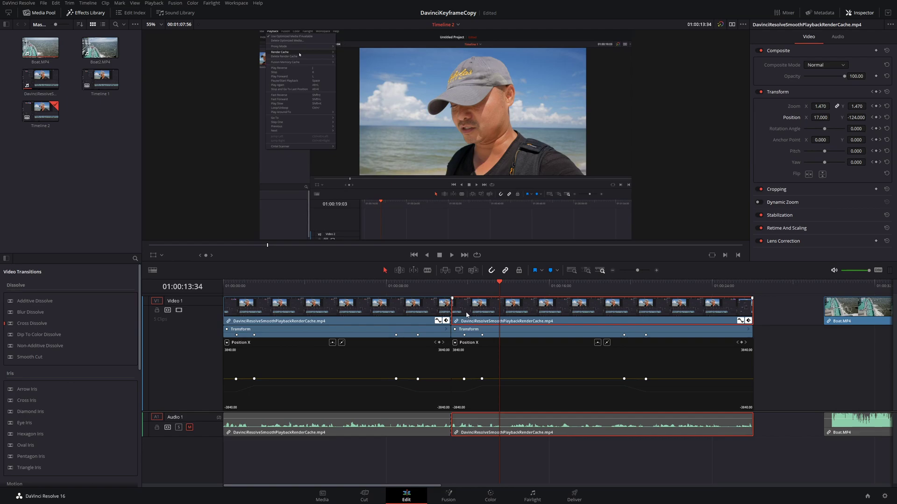
pyautogui.click(445, 284)
pyautogui.press('space')
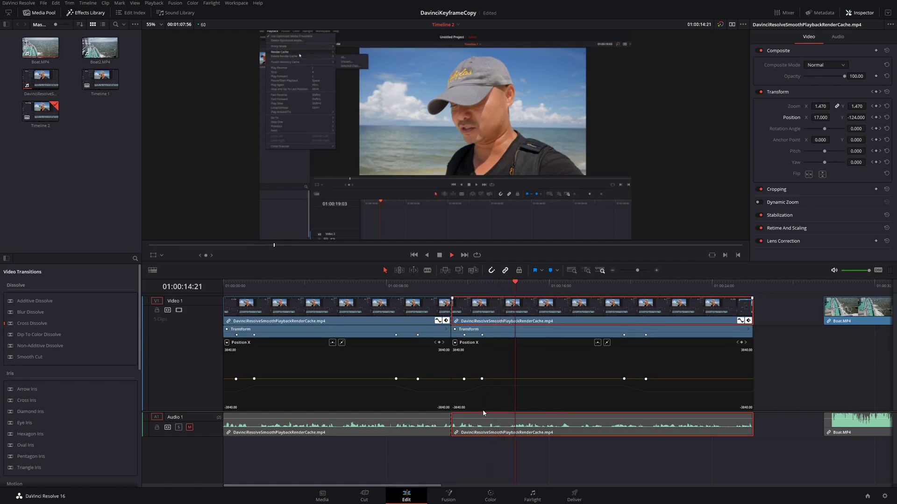
pyautogui.press('space')
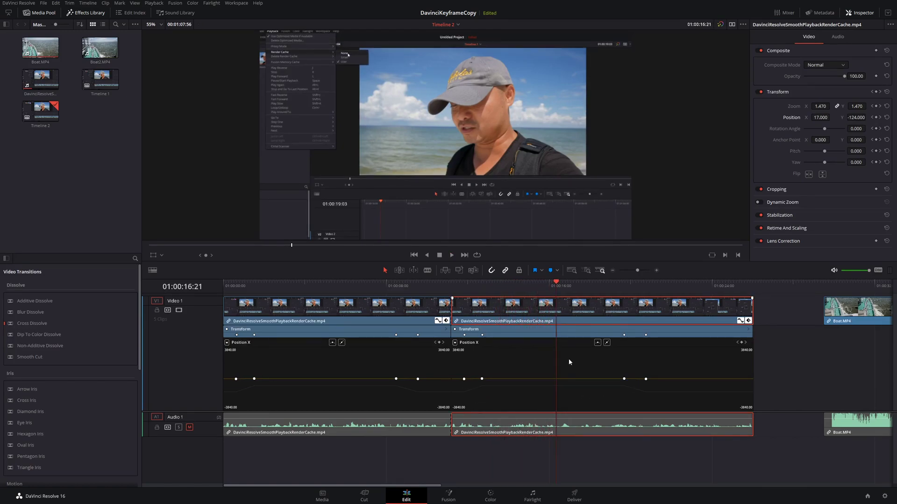
# Remove the pasted attributes from the second clip.
pyautogui.rightClick(557, 318)
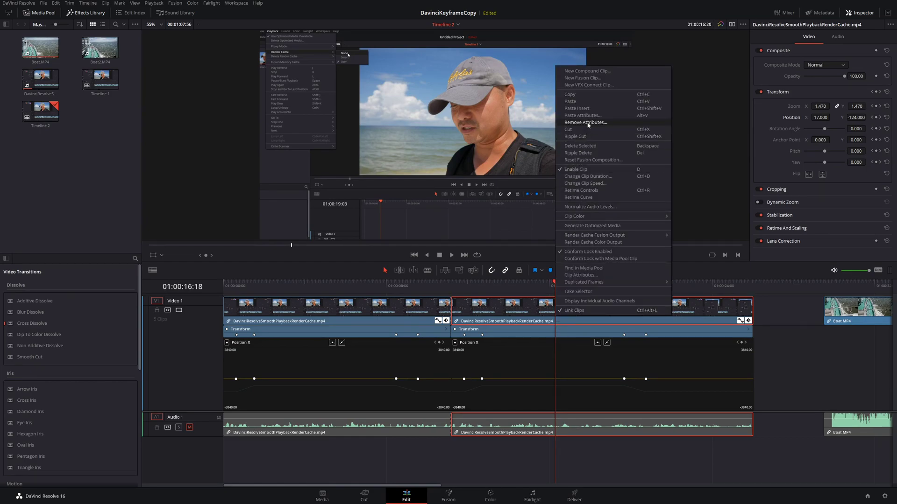
pyautogui.click(580, 275)
pyautogui.click(512, 341)
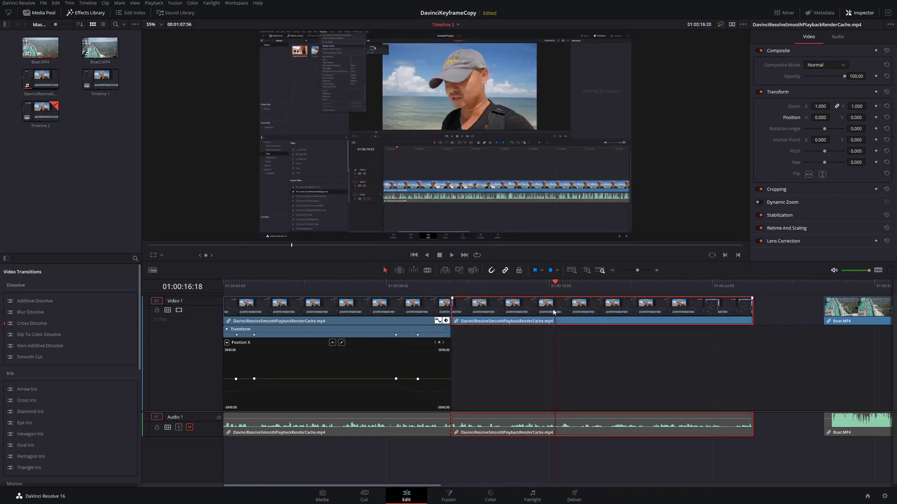
# Paste the attributes onto the second clip again using Stretch to Fit and view its curves.
pyautogui.rightClick(556, 312)
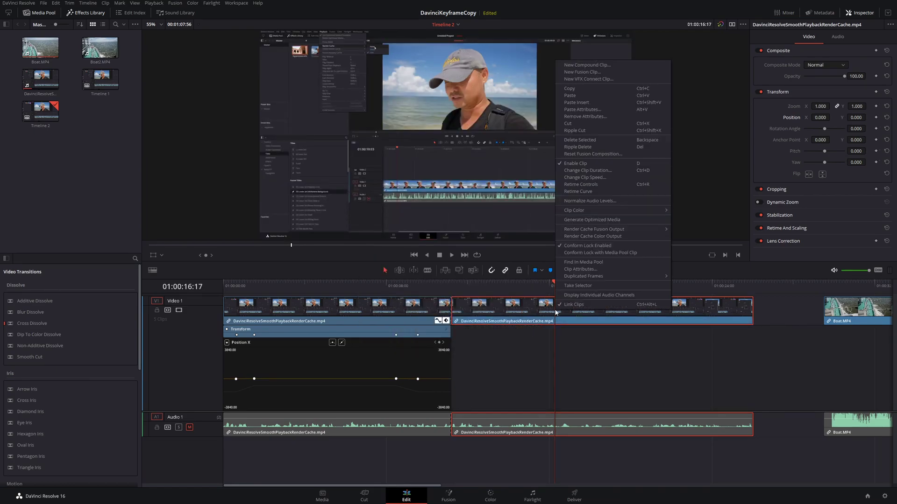
pyautogui.click(582, 109)
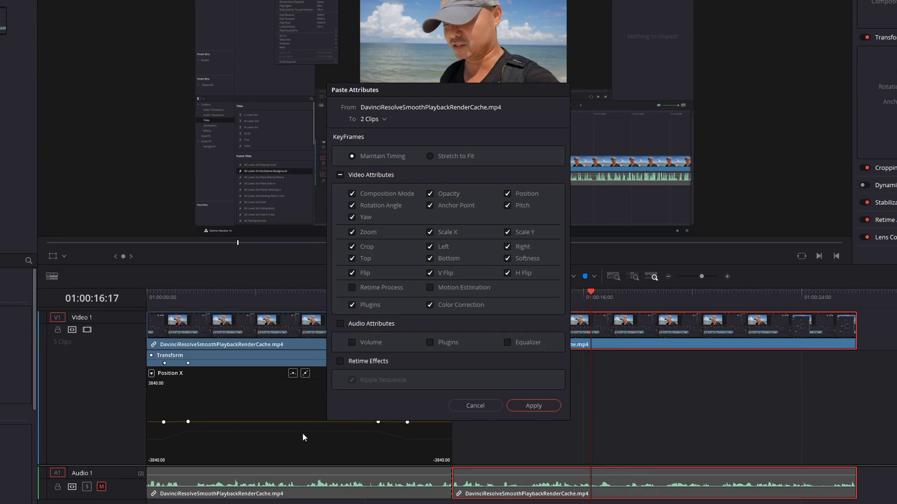
pyautogui.click(428, 156)
pyautogui.click(542, 406)
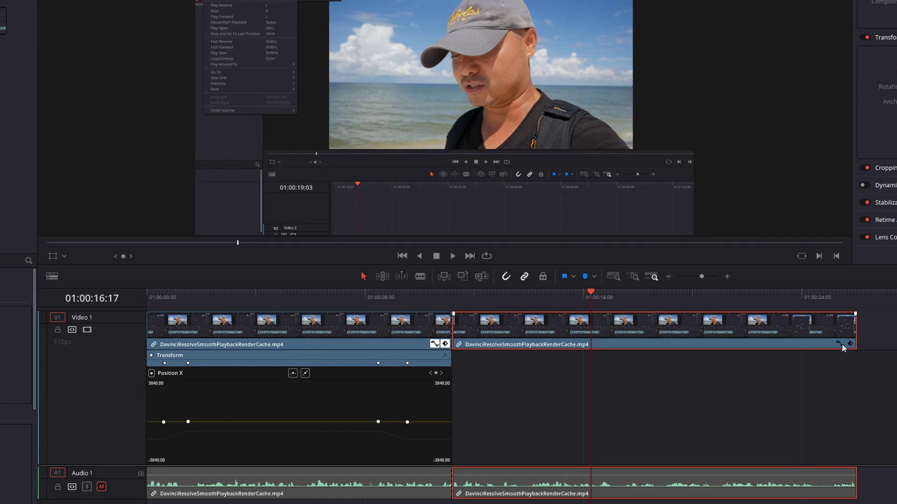
pyautogui.click(841, 343)
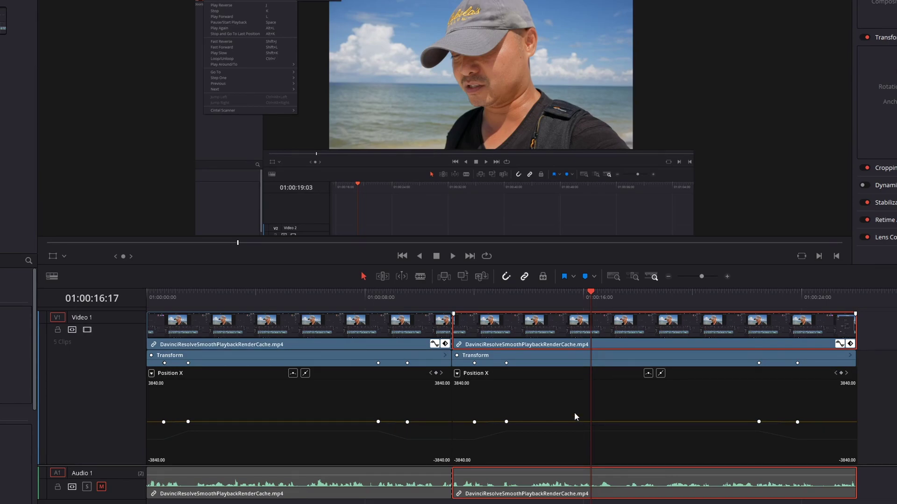
# Cancel a Paste Attributes on the second clip and select the first clip instead.
pyautogui.rightClick(584, 330)
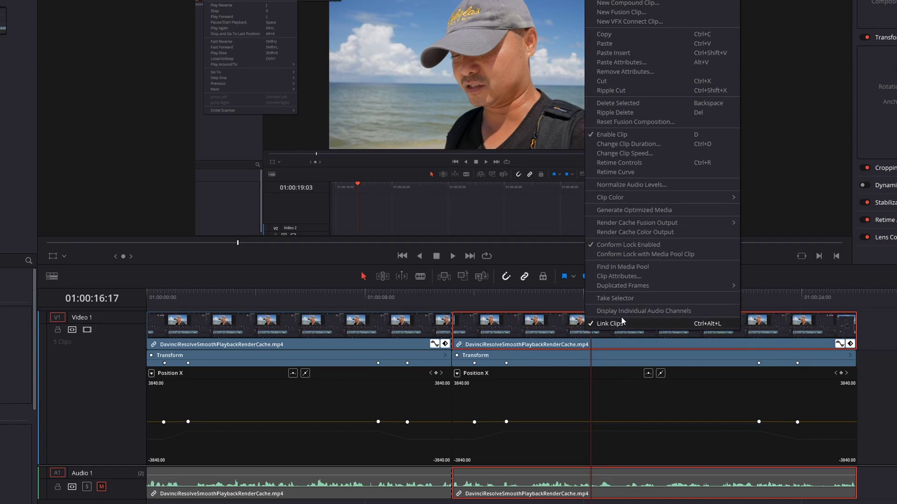
pyautogui.click(616, 61)
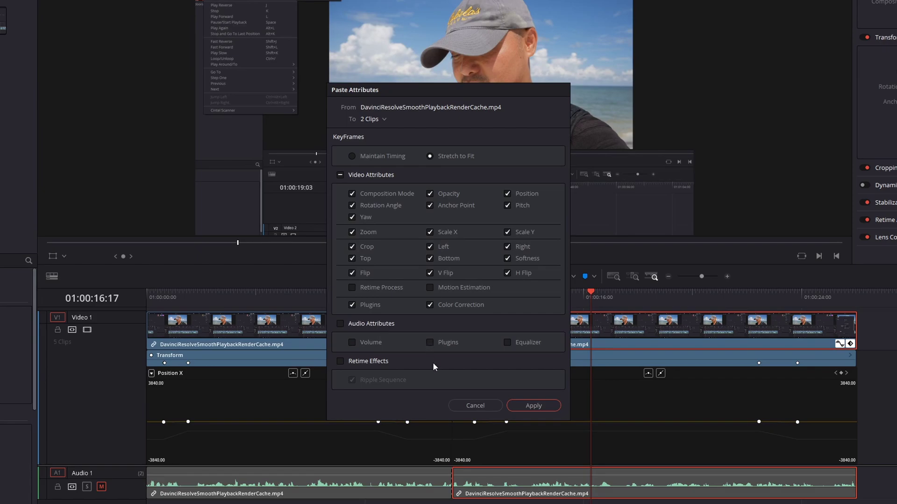
pyautogui.click(463, 405)
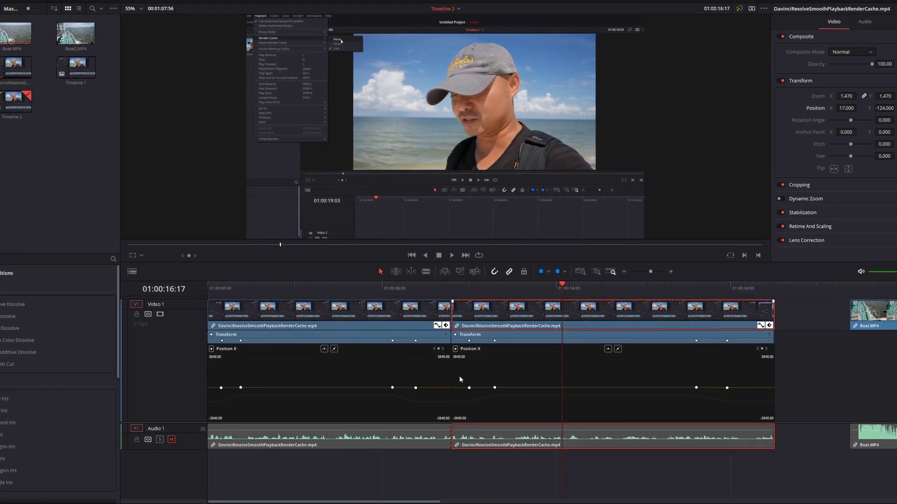
pyautogui.click(350, 440)
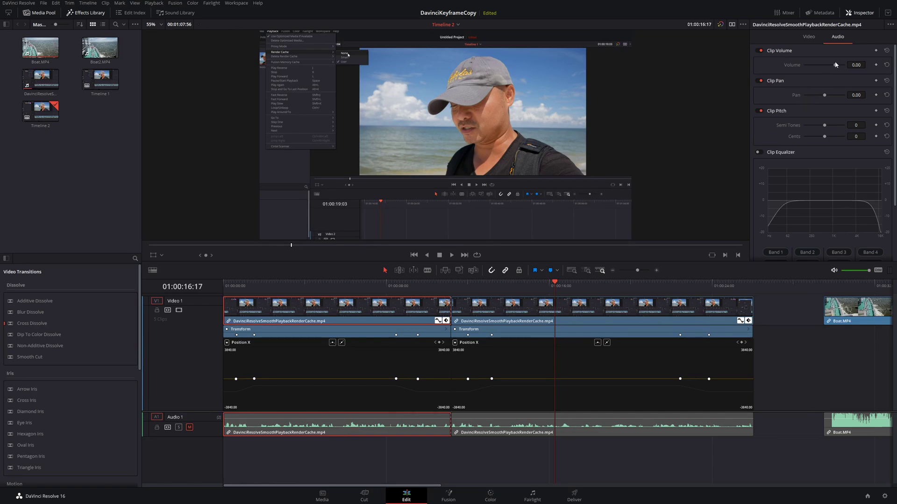
# Raise the first clip's volume to 13.04 and copy the clip.
pyautogui.moveTo(835, 62); pyautogui.dragTo(840, 65)
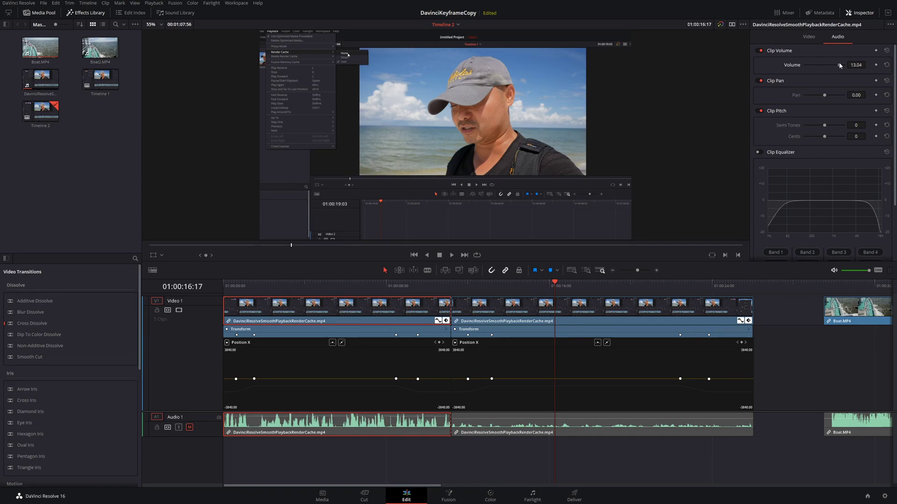
pyautogui.rightClick(387, 426)
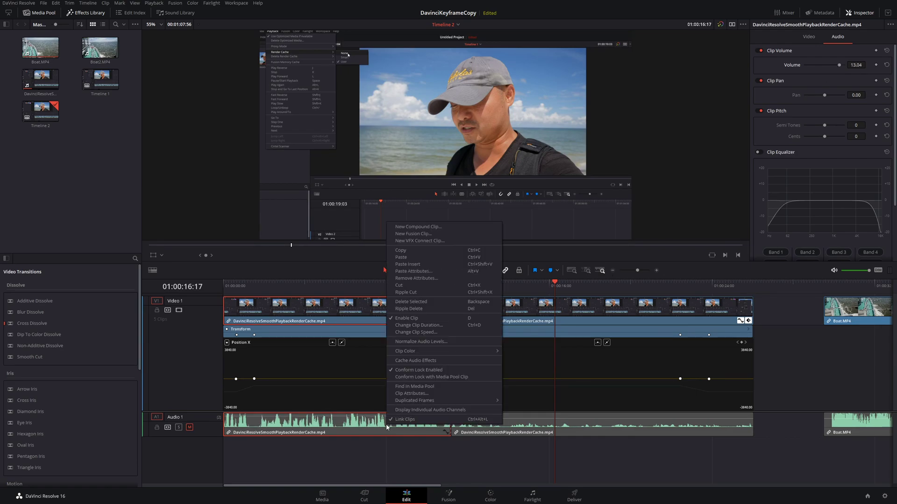
pyautogui.click(428, 250)
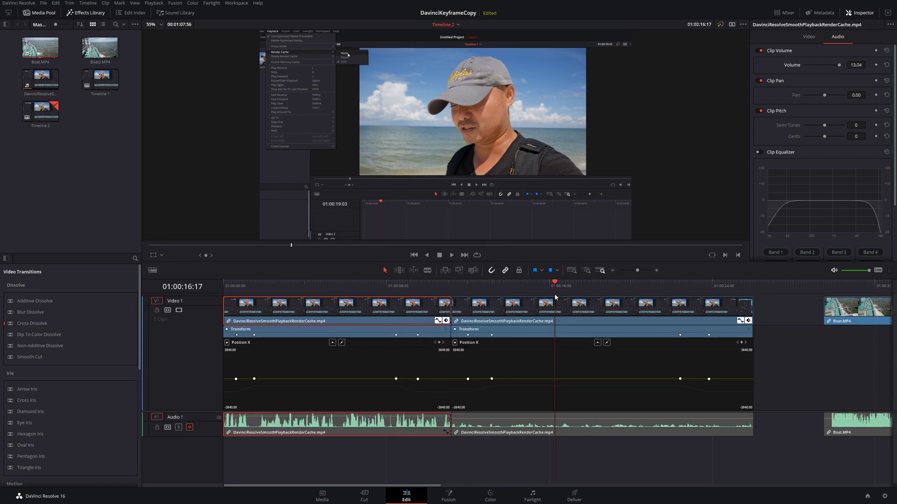
# Paste the copied attributes, including volume, onto the second clip and view its audio settings.
pyautogui.click(538, 312)
pyautogui.rightClick(538, 312)
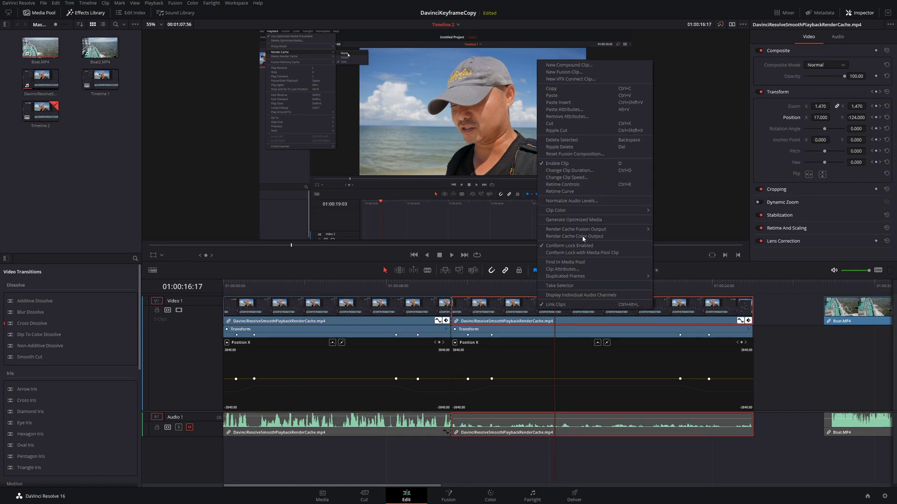
pyautogui.click(582, 110)
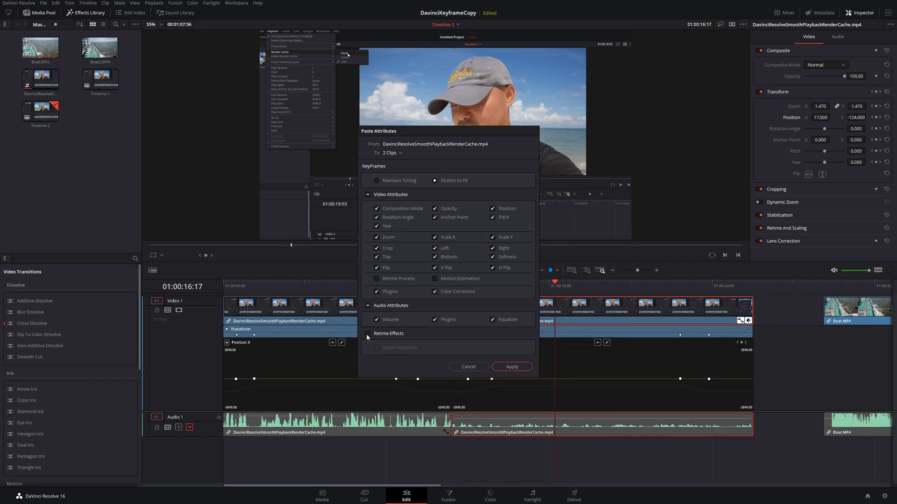
pyautogui.click(504, 367)
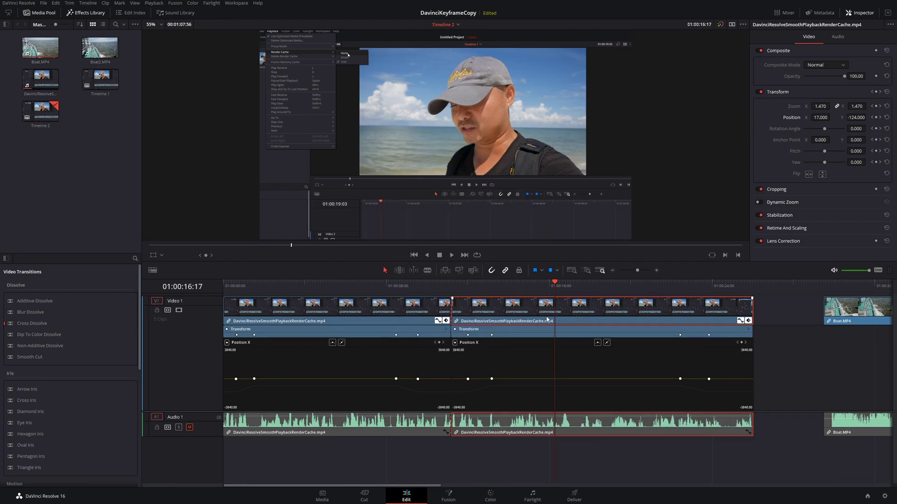
pyautogui.click(838, 37)
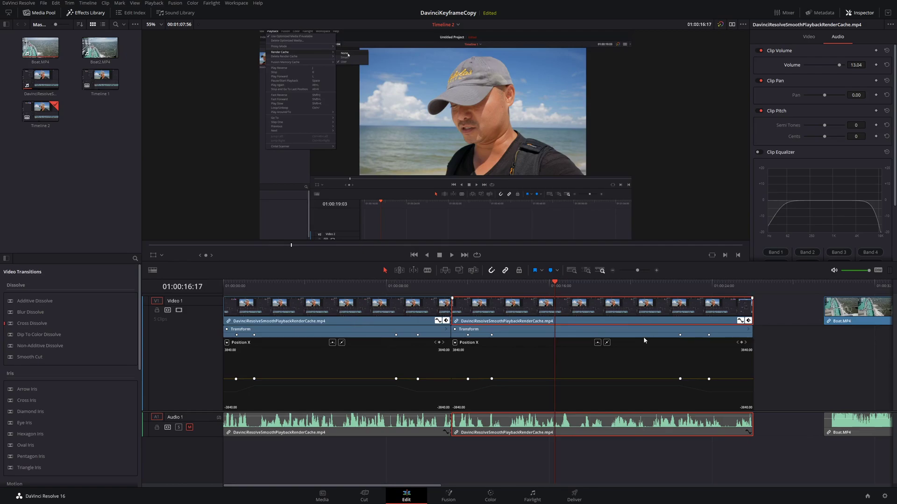
# Compare both clips' audio settings to confirm they share the 13.04 volume.
pyautogui.click(352, 314)
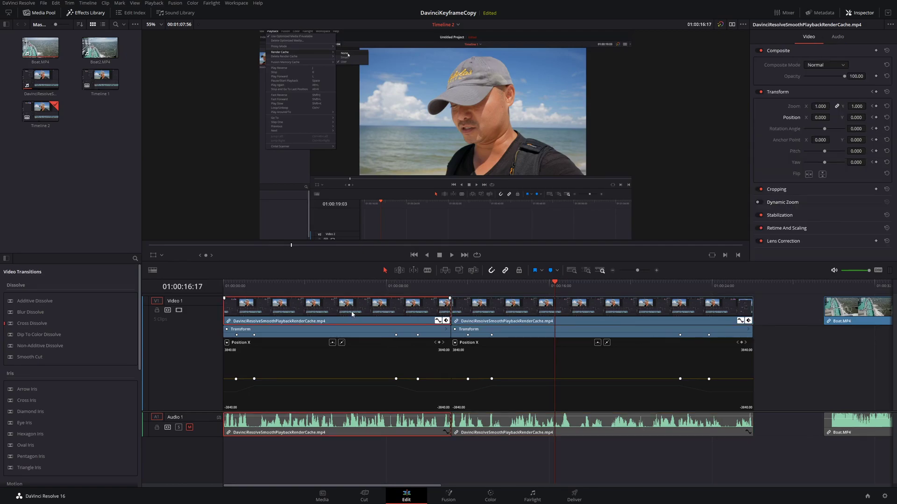
pyautogui.click(837, 36)
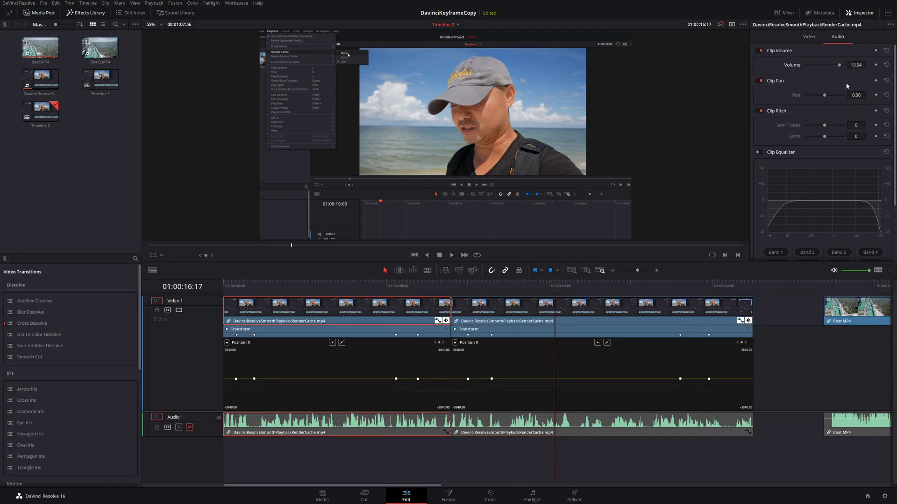
pyautogui.click(557, 314)
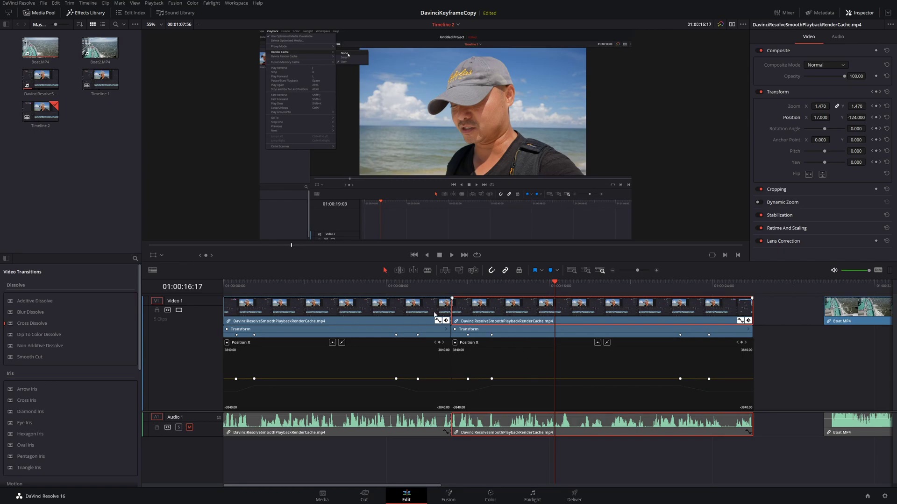
# Move the playhead onto Boat.MP4 and select the first Boat.MP4 clip.
pyautogui.click(845, 313)
pyautogui.rightClick(844, 313)
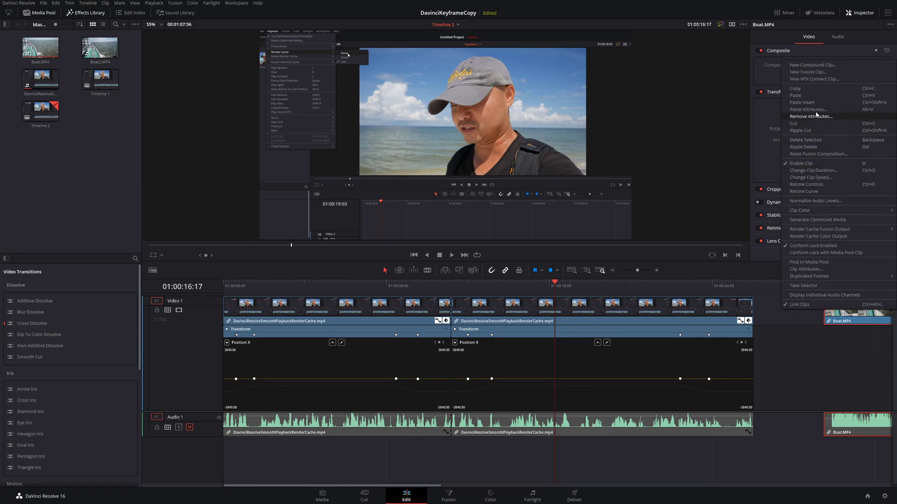
pyautogui.click(787, 379)
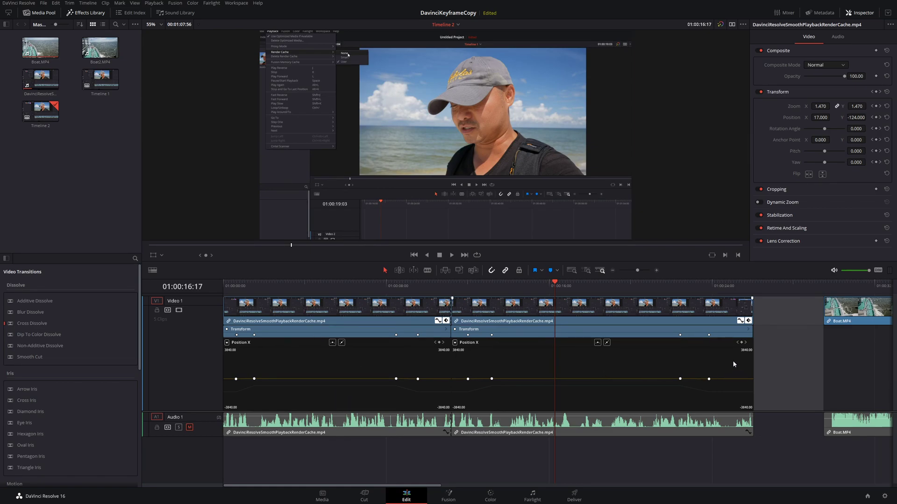
pyautogui.click(843, 284)
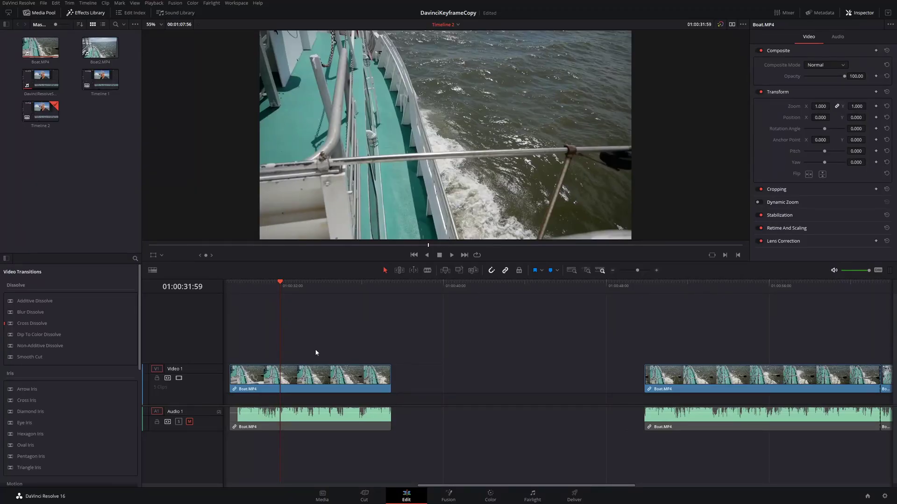
pyautogui.click(308, 374)
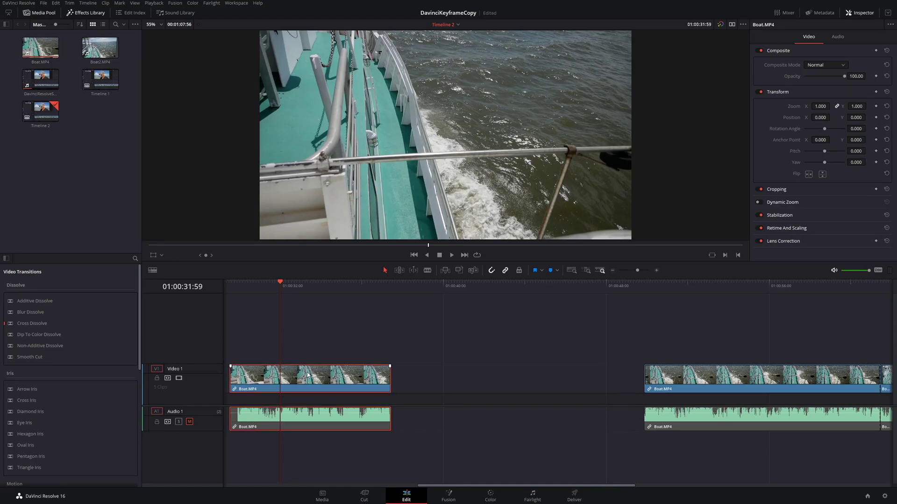
# Display Retime Controls on the first Boat.MP4 clip, leaving the Change Clip Speed dialog unchanged at 100%.
pyautogui.rightClick(308, 374)
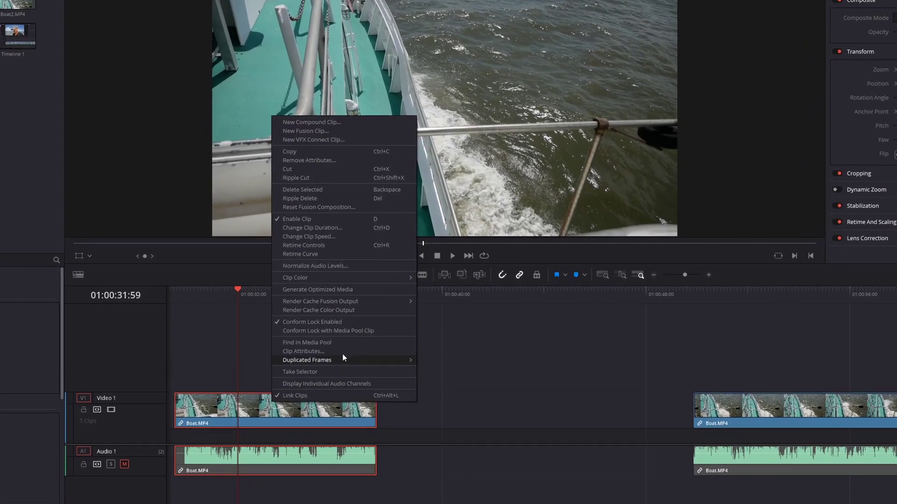
pyautogui.click(312, 236)
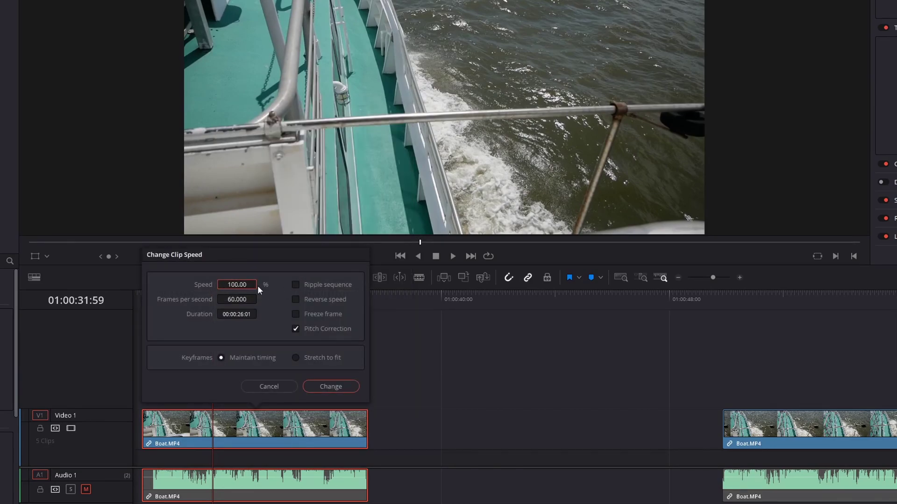
pyautogui.click(274, 386)
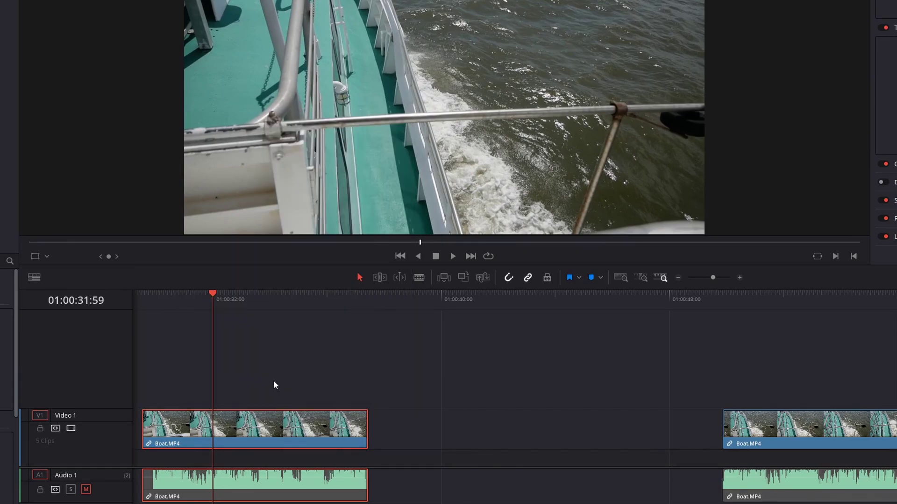
pyautogui.rightClick(218, 432)
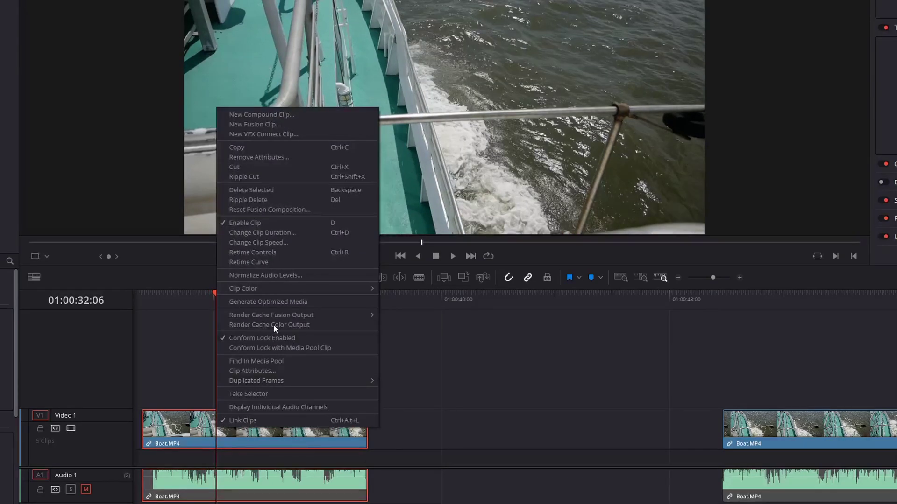
pyautogui.click(268, 252)
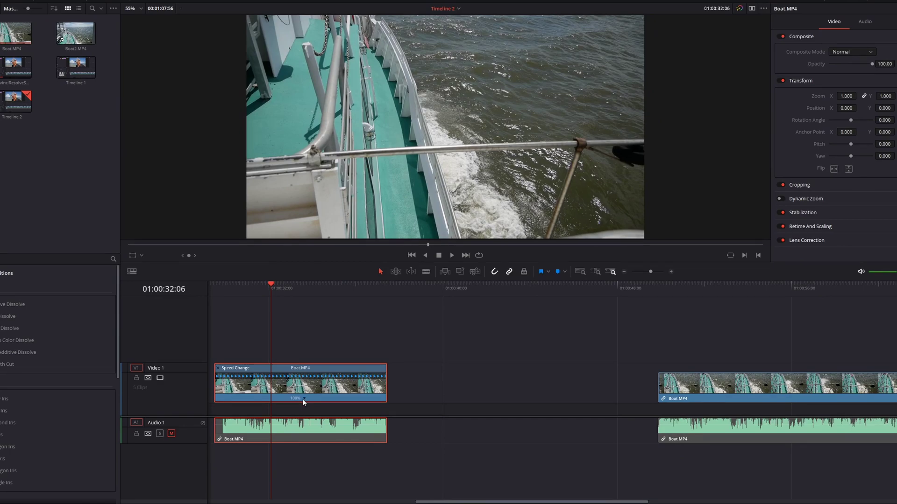
# Change the first Boat.MP4 clip's speed to 400% from its Change Speed menu.
pyautogui.click(305, 398)
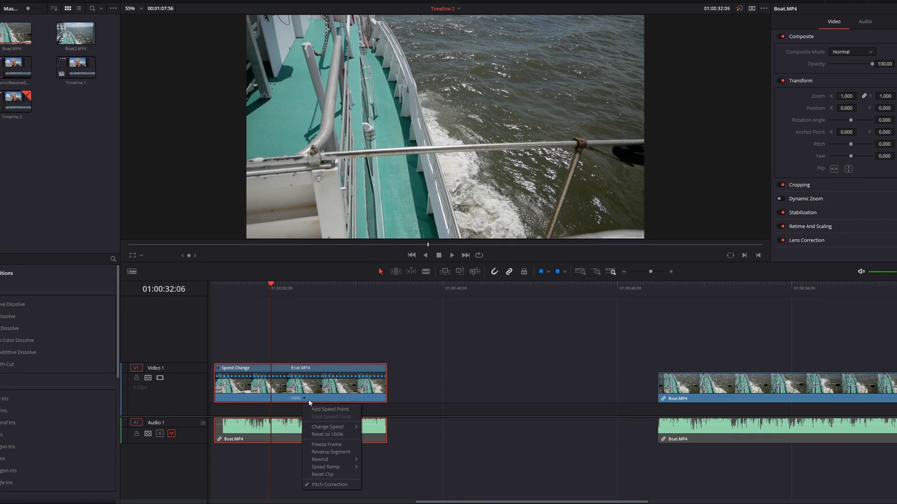
pyautogui.moveTo(336, 426)
pyautogui.click(299, 348)
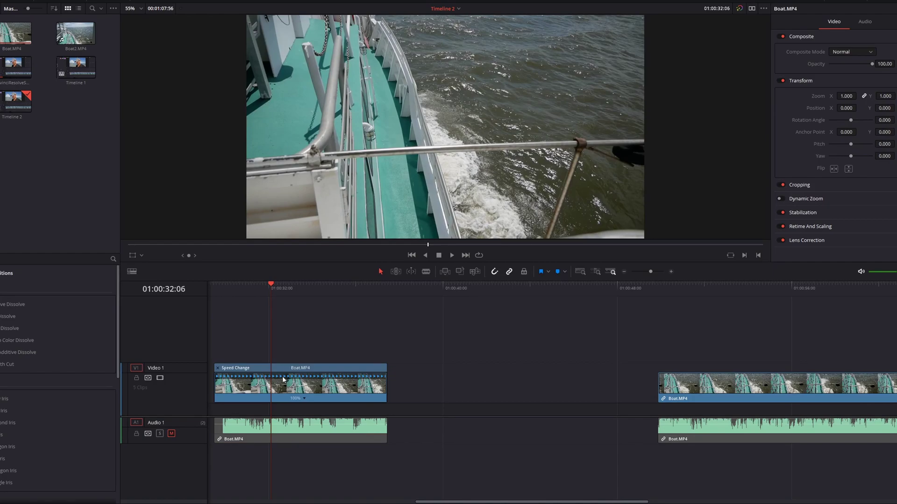
pyautogui.click(304, 399)
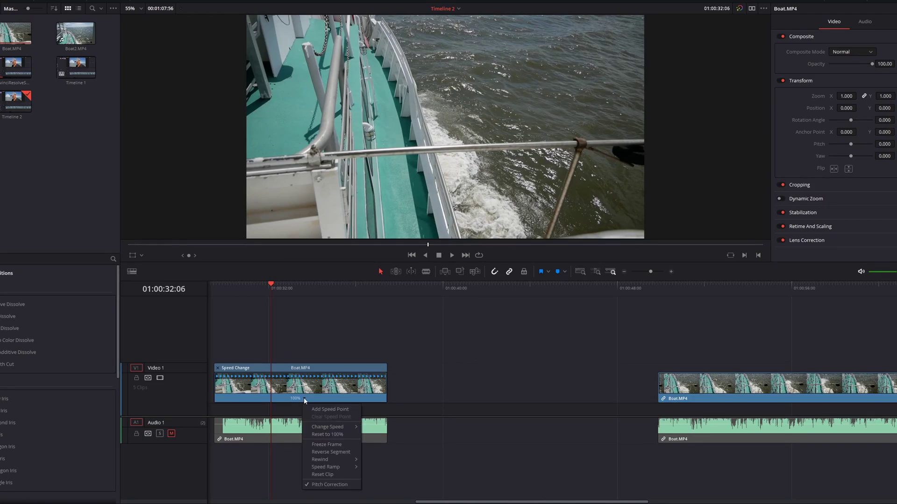
pyautogui.moveTo(332, 428)
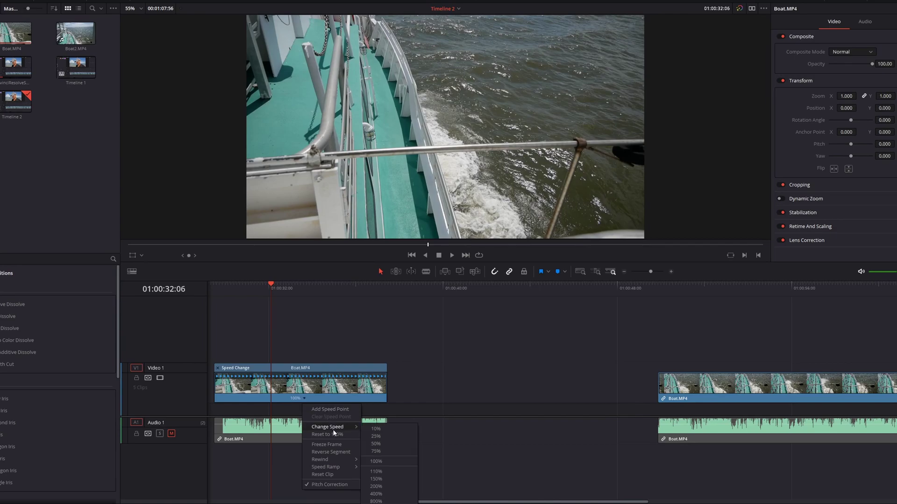
pyautogui.click(376, 494)
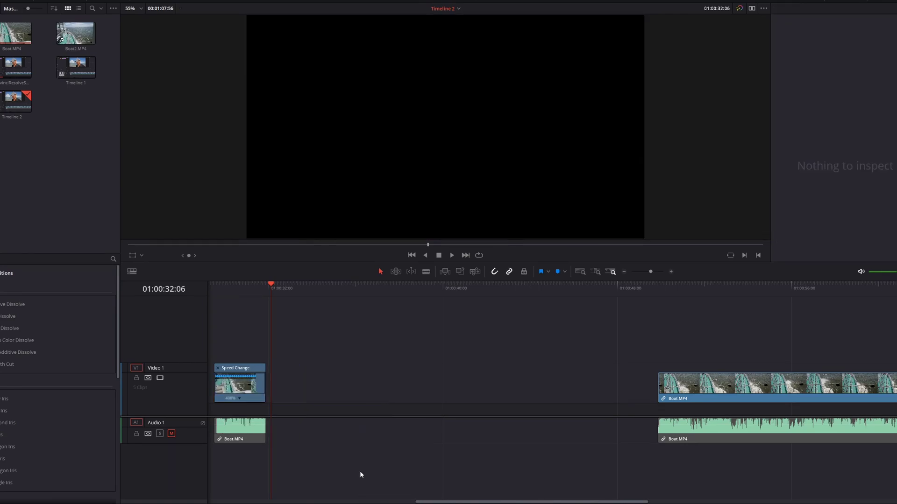
# Play the retimed 400% clip from its start and stop playback afterward.
pyautogui.click(214, 285)
pyautogui.press('space')
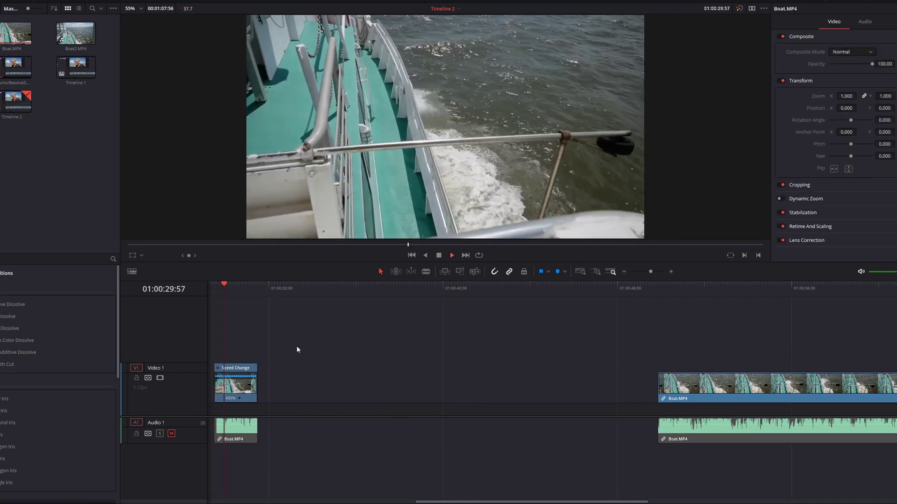
pyautogui.press('space')
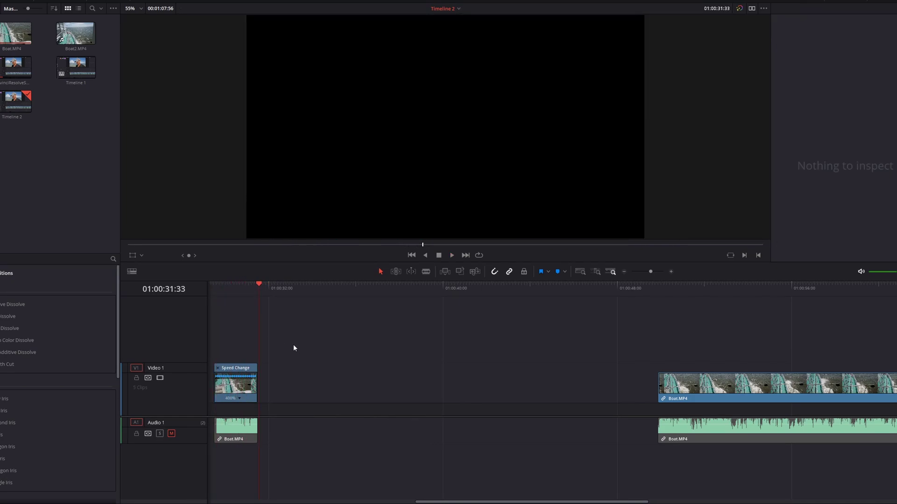
pyautogui.click(243, 284)
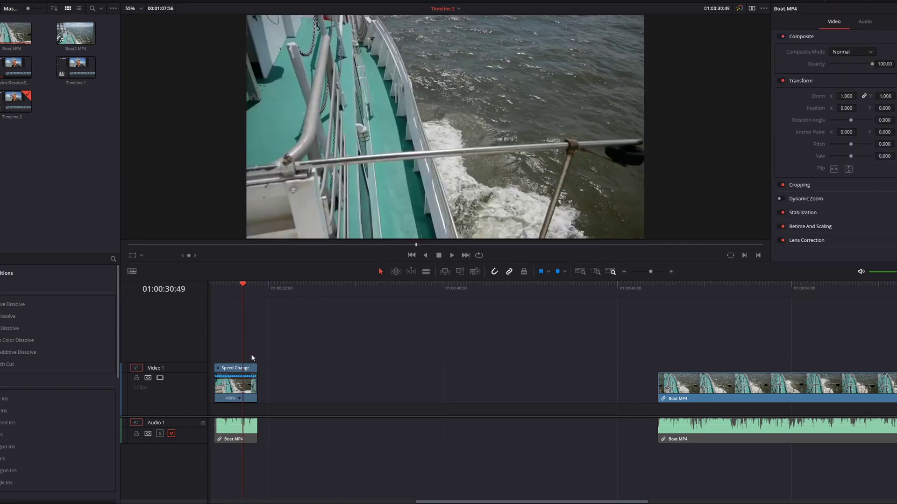
# Copy the 400% Speed Change clip, paste its Retime Effects onto the later Boat.MP4 clip, and show Retime Controls.
pyautogui.rightClick(227, 387)
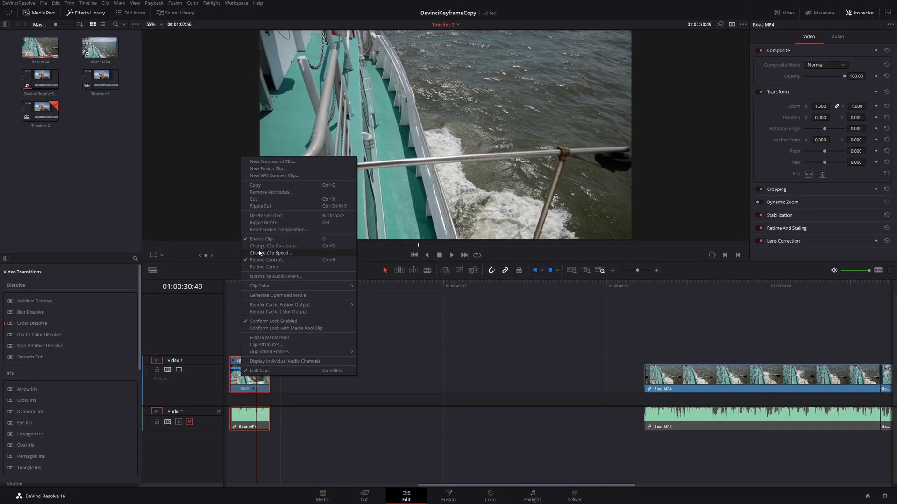
pyautogui.click(269, 185)
pyautogui.click(762, 374)
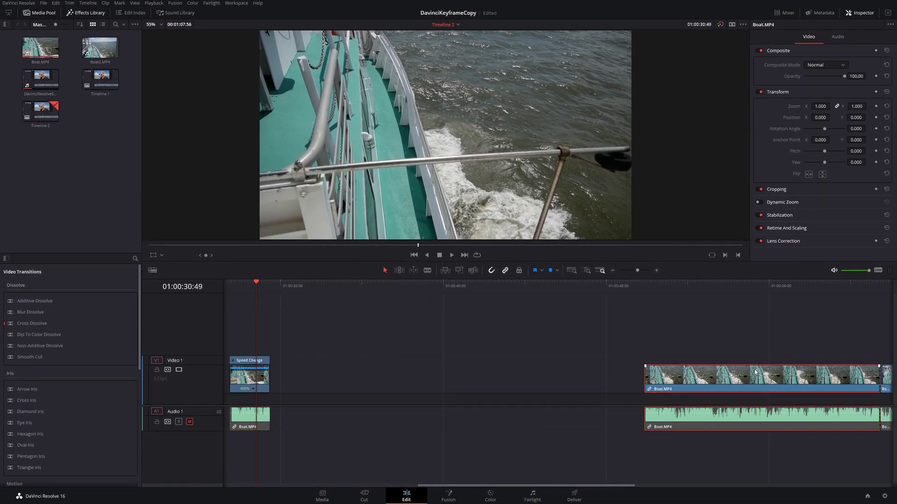
pyautogui.rightClick(754, 372)
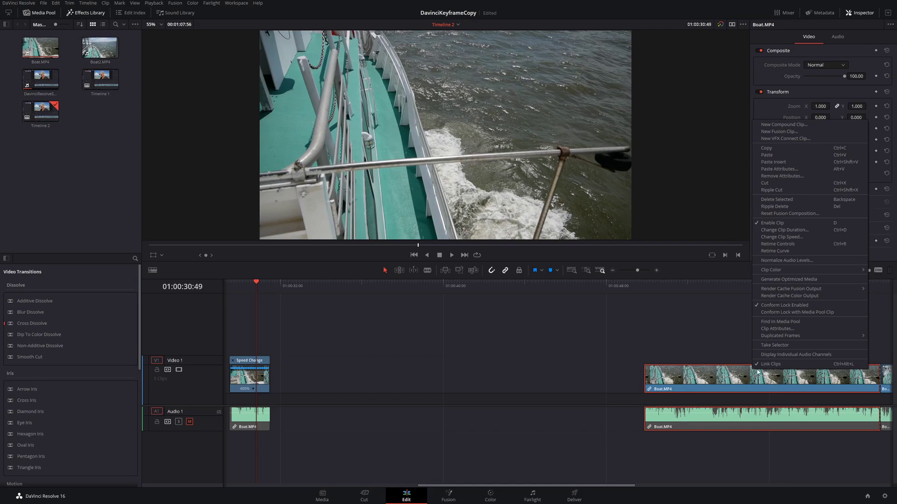
pyautogui.click(779, 169)
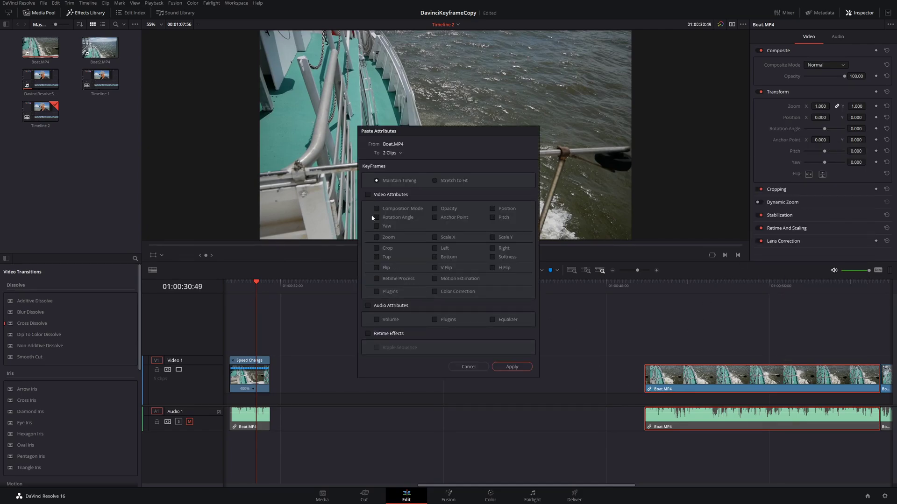
pyautogui.click(368, 334)
pyautogui.click(511, 367)
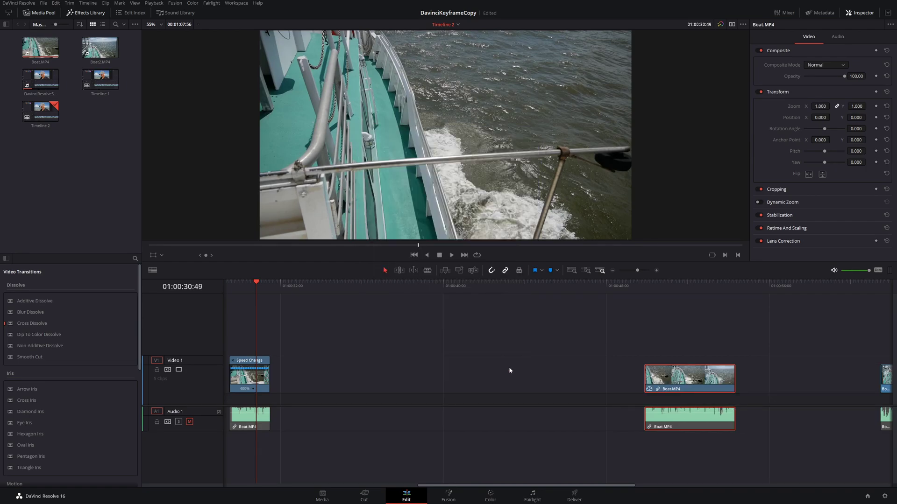
pyautogui.rightClick(706, 385)
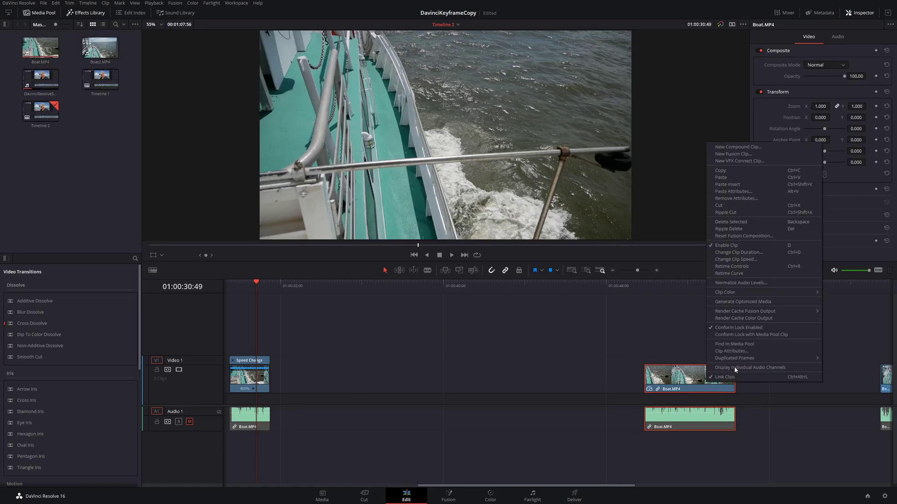
pyautogui.click(732, 267)
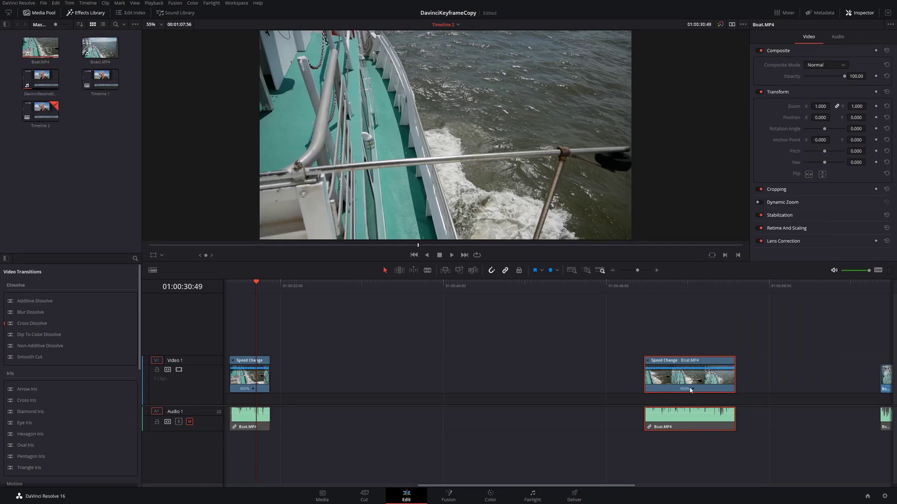
# Play the 400% later Boat.MP4 clip, then undo the pasted retime with Ctrl+Z.
pyautogui.click(642, 286)
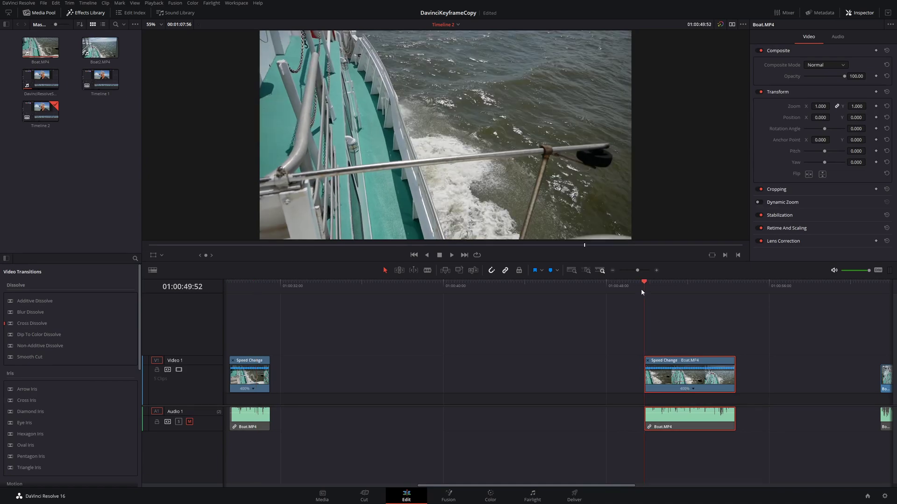
pyautogui.press('space')
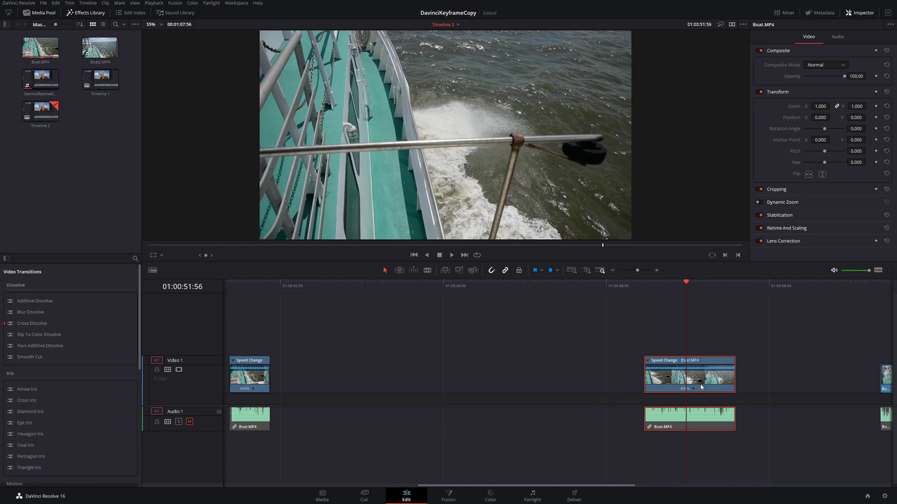
pyautogui.hotkey('ctrl', 'z')
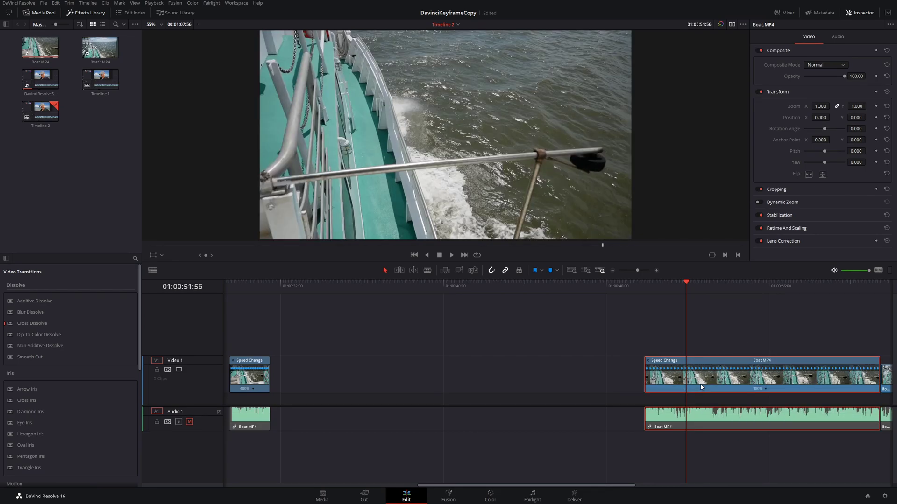
pyautogui.rightClick(742, 388)
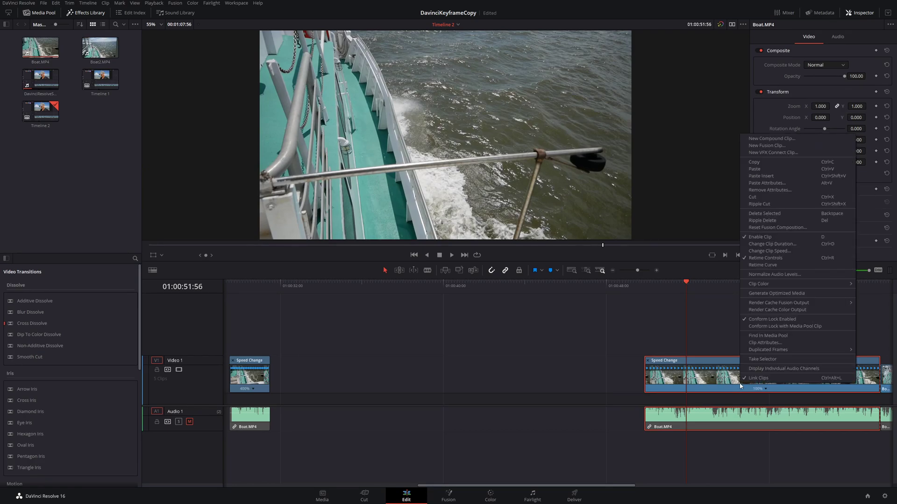
pyautogui.click(766, 183)
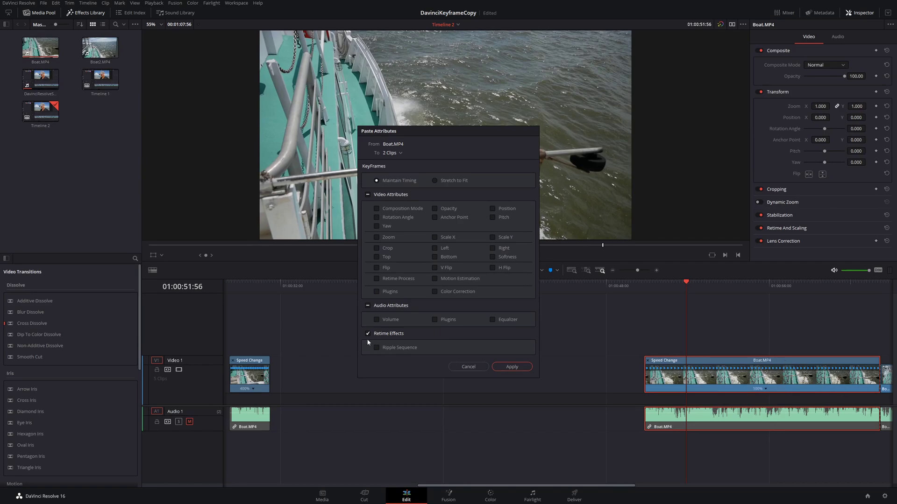
pyautogui.click(511, 367)
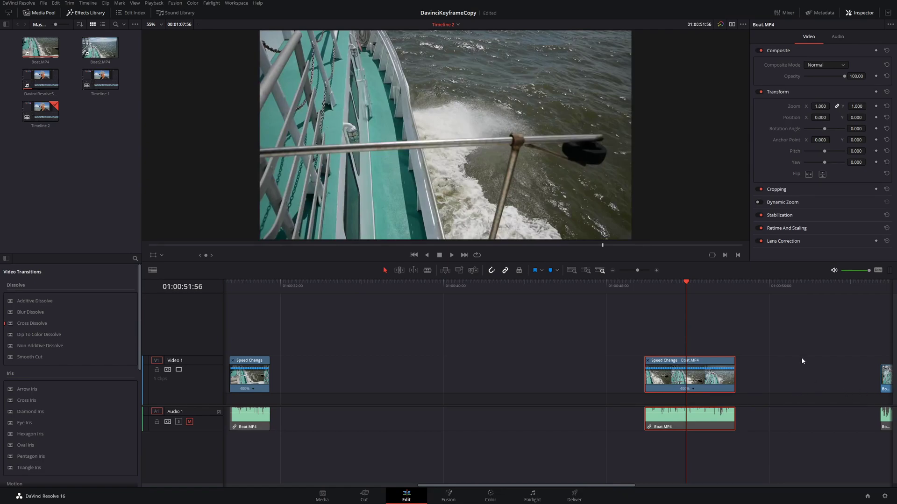
pyautogui.hotkey('ctrl', 'z')
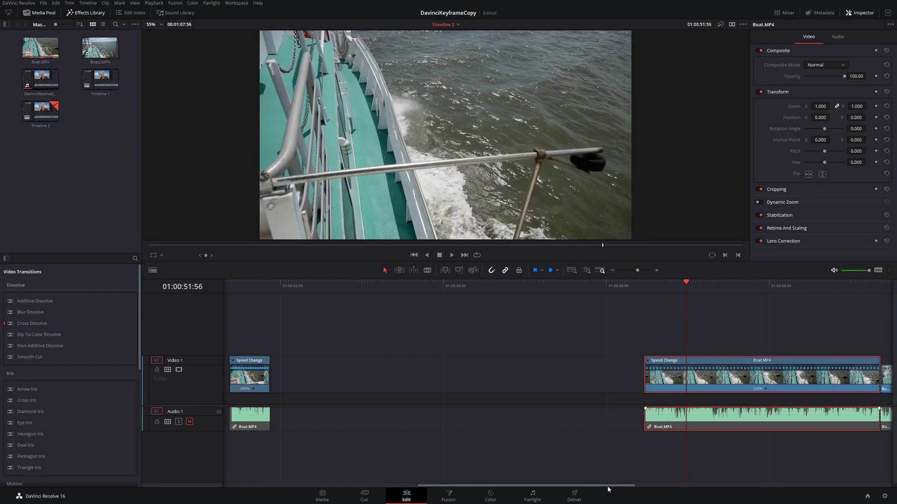
# Paste Retime Effects with Ripple Sequence onto the later Boat.MP4 clip and play the rippled timeline.
pyautogui.moveTo(607, 489); pyautogui.dragTo(716, 488)
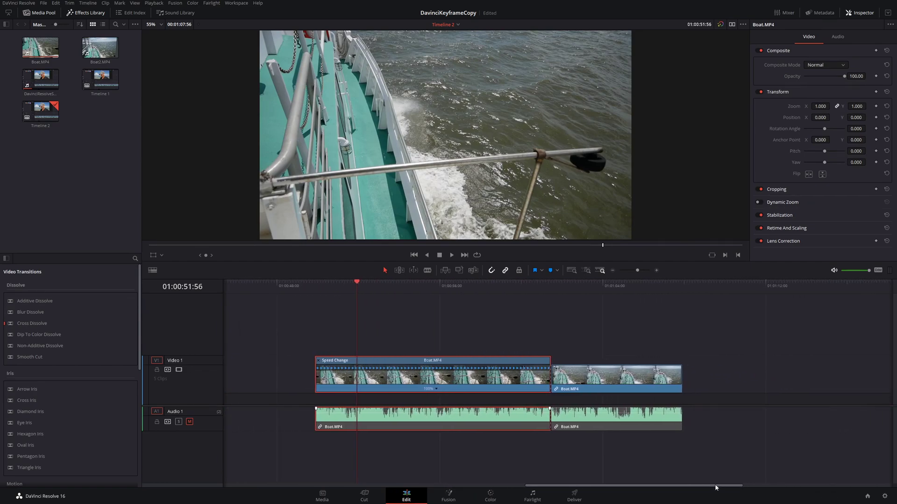
pyautogui.rightClick(464, 375)
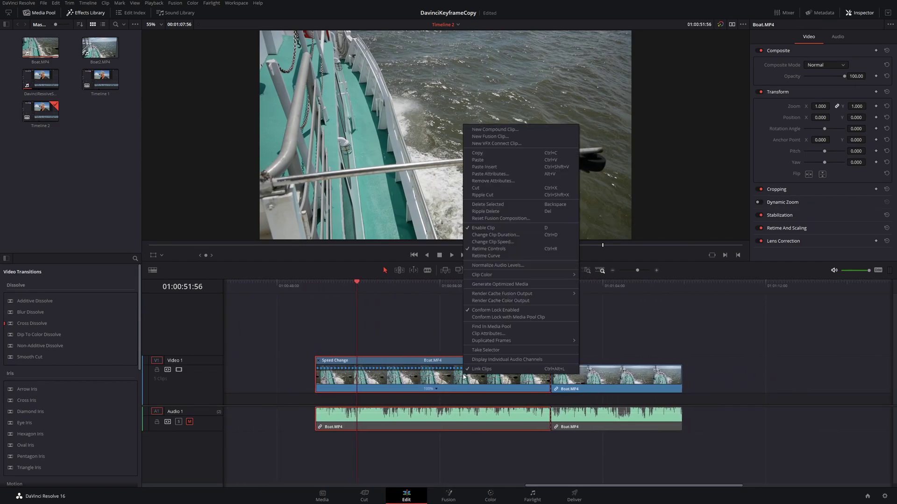
pyautogui.click(493, 174)
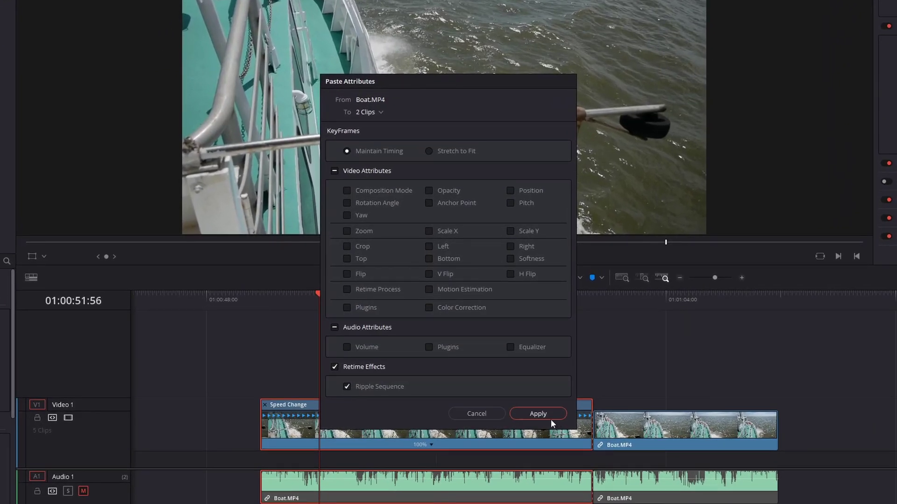
pyautogui.click(547, 417)
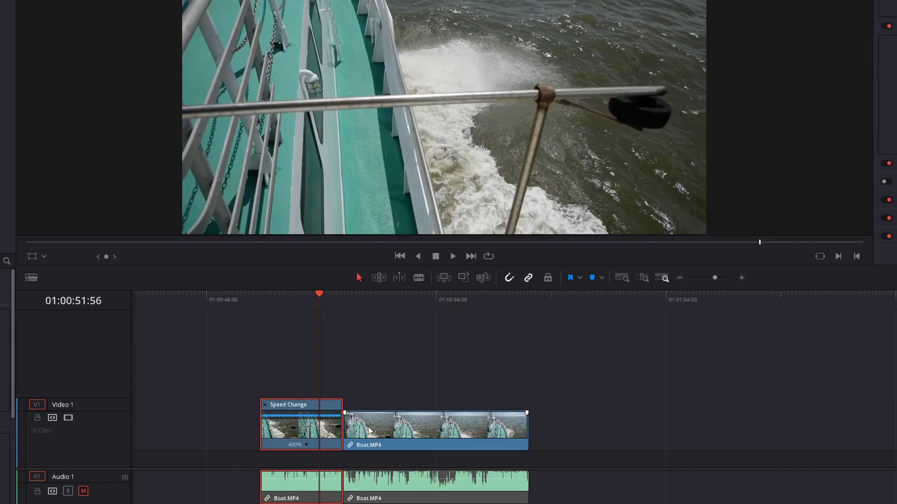
pyautogui.press('space')
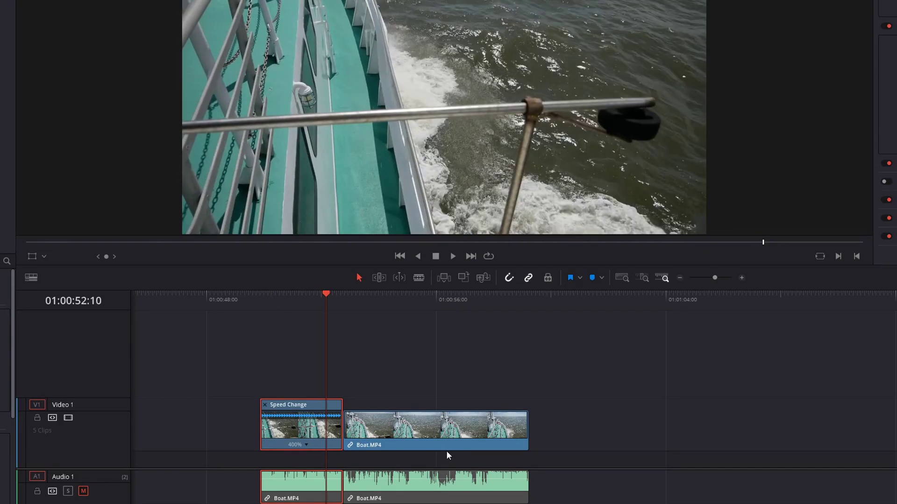